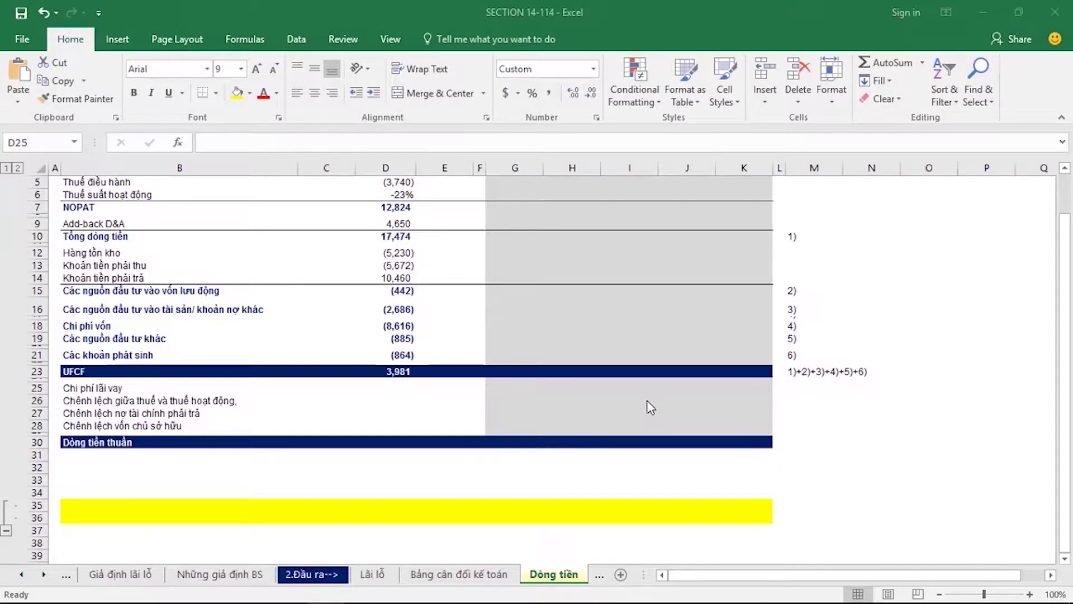
# - Link D25 to the FY12 interest expense ='Lãi lỗ '!D17
pyautogui.click(387, 389)
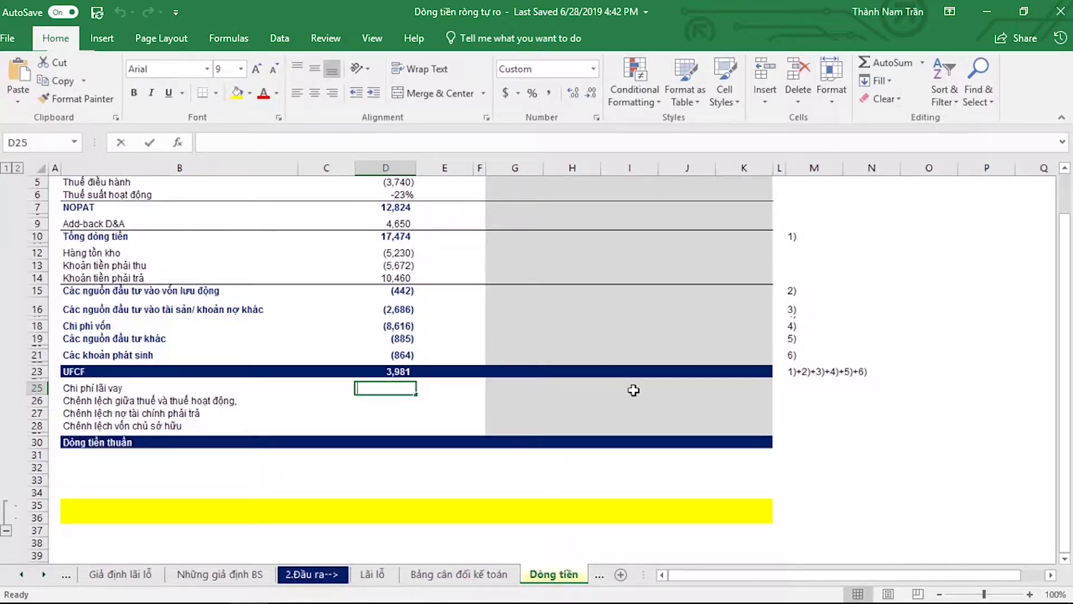
pyautogui.write('=')
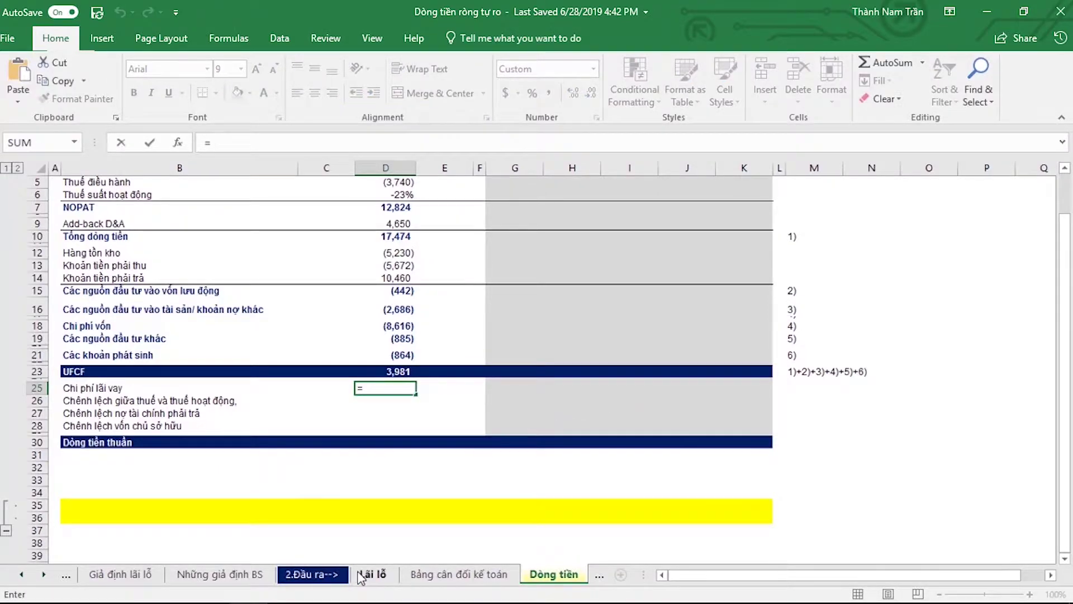
pyautogui.click(360, 576)
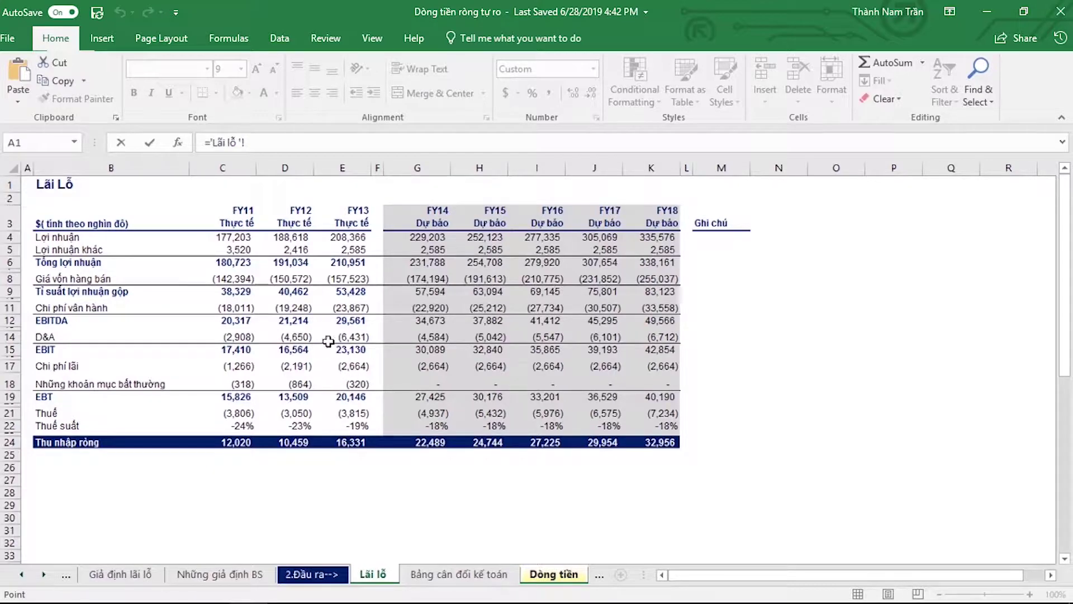
pyautogui.click(301, 368)
pyautogui.press('Return')
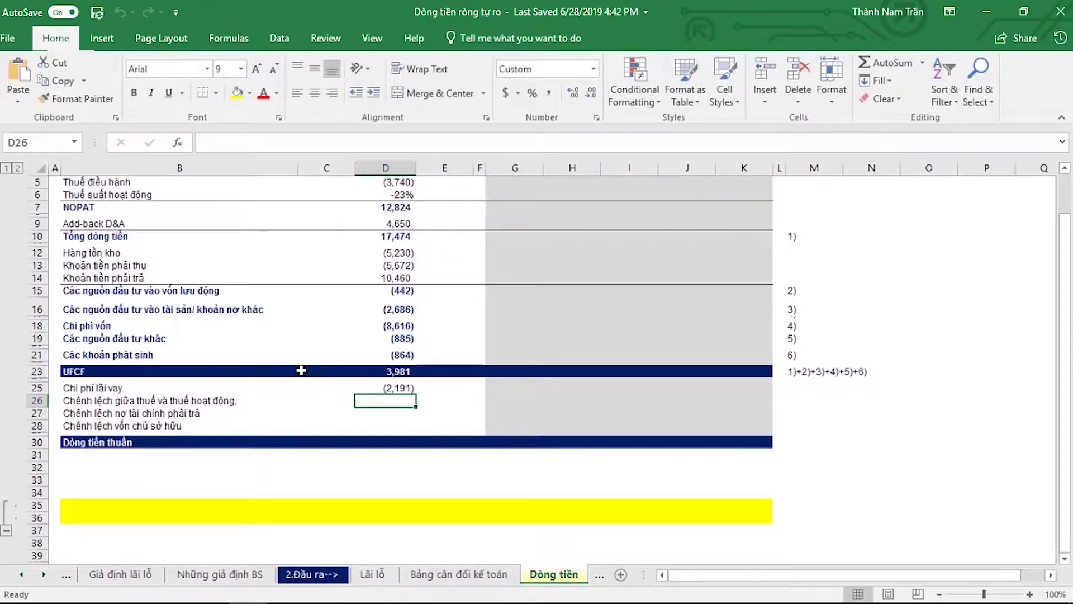
# - Enter ='Lãi lỗ '!D21-'Dòng tiền'!D5 in D26 for the tax difference of 690
pyautogui.write('=')
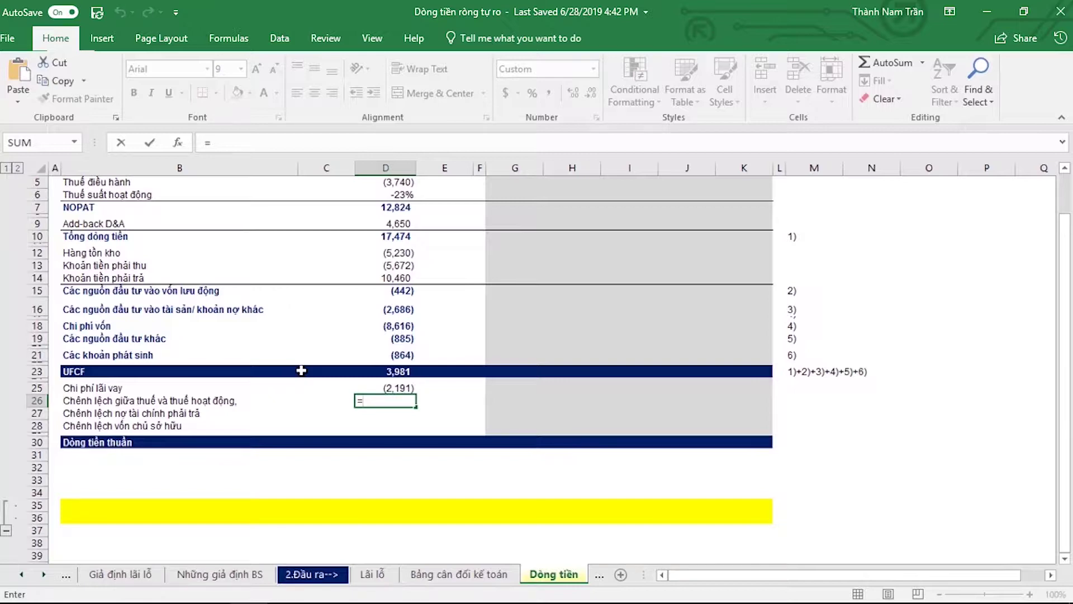
pyautogui.click(381, 576)
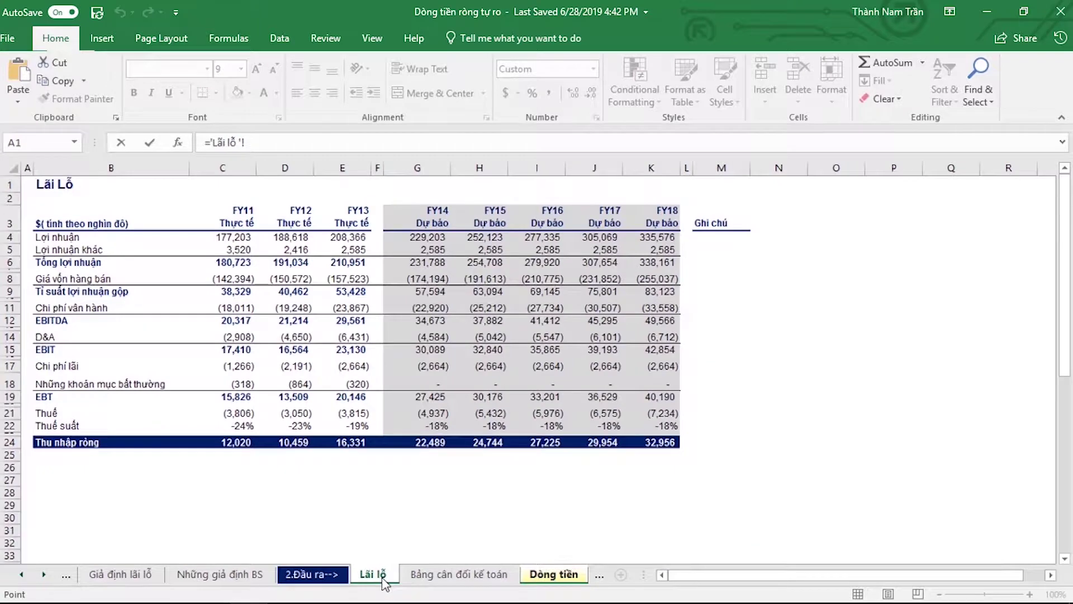
pyautogui.click(307, 416)
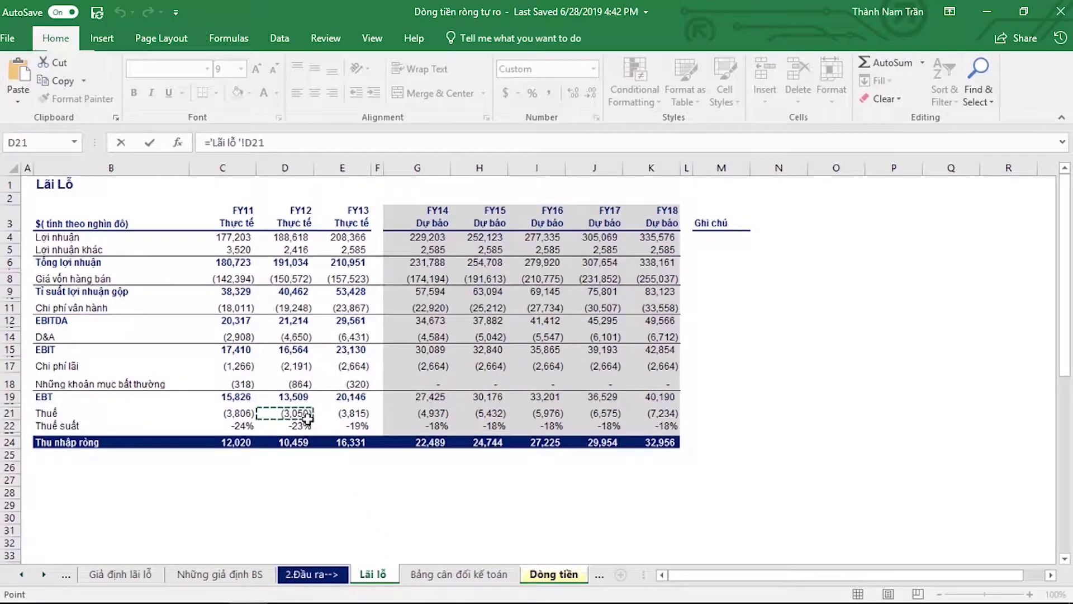
pyautogui.write('-')
pyautogui.click(539, 575)
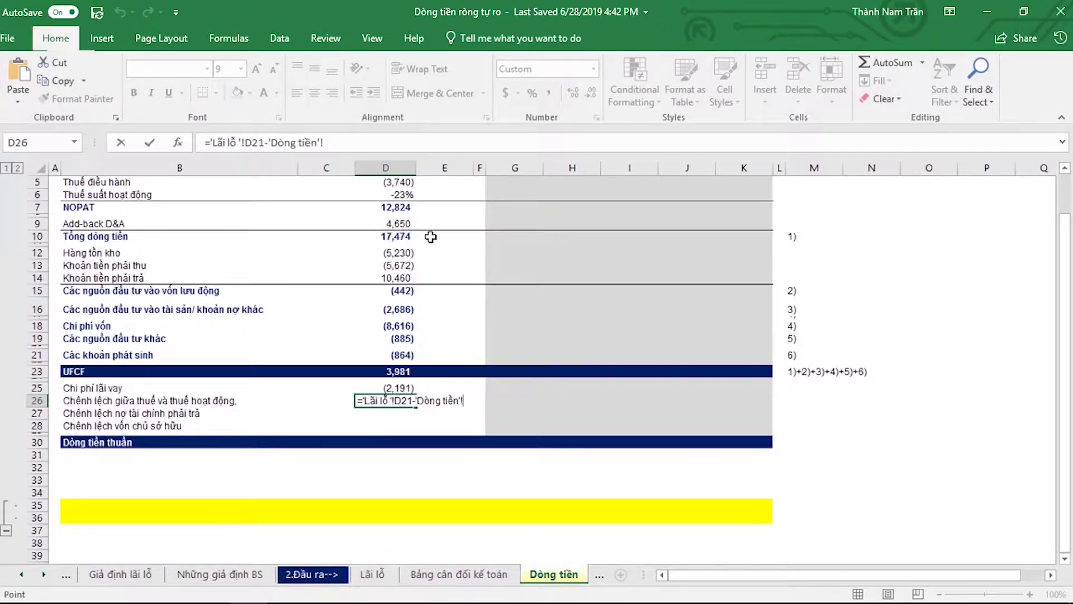
pyautogui.scroll(1, 400, 201)
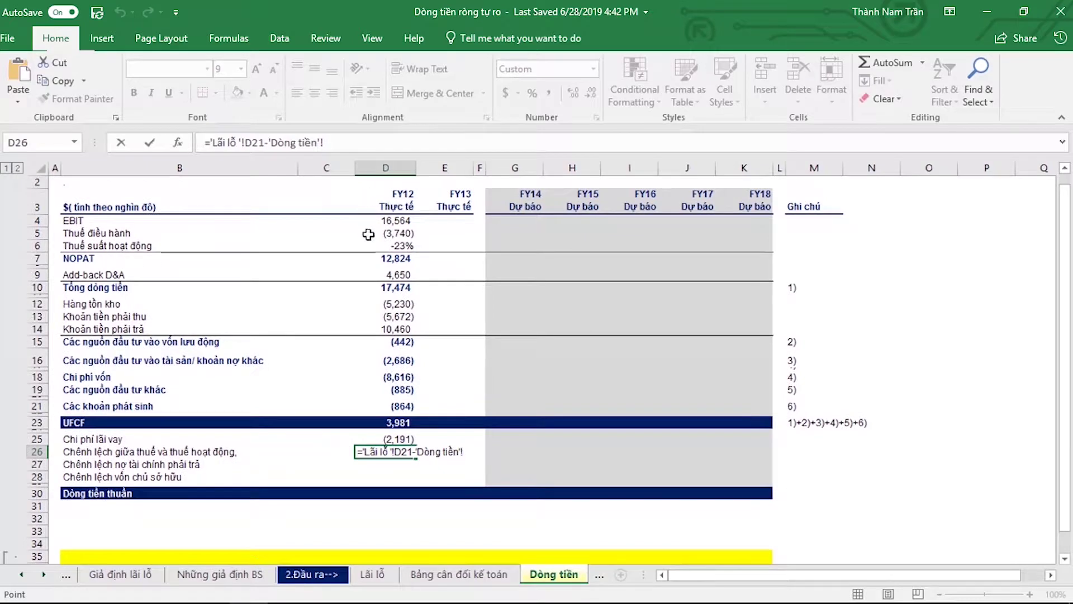
pyautogui.click(395, 234)
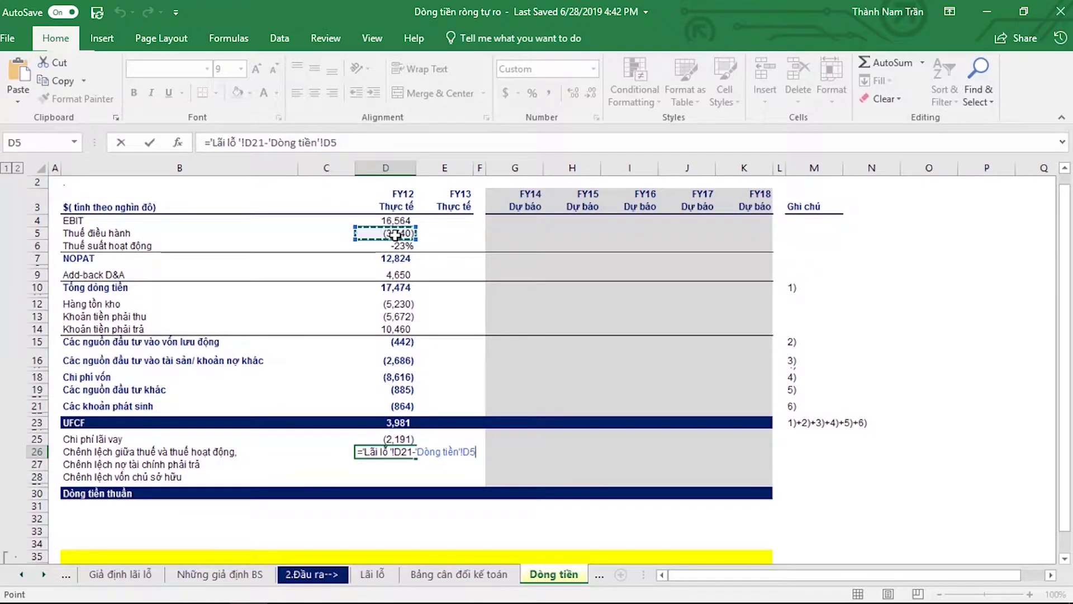
pyautogui.press('Return')
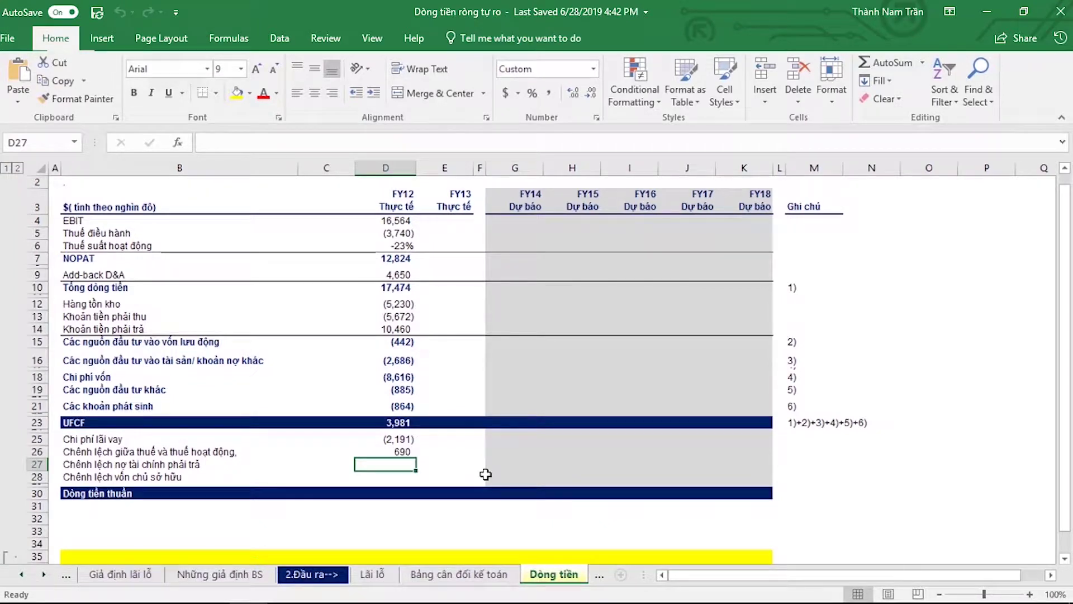
# - Enter ='Bảng cân đối kế toán'!D19-C19 in D27 for the debt change of 9,352
pyautogui.write('=')
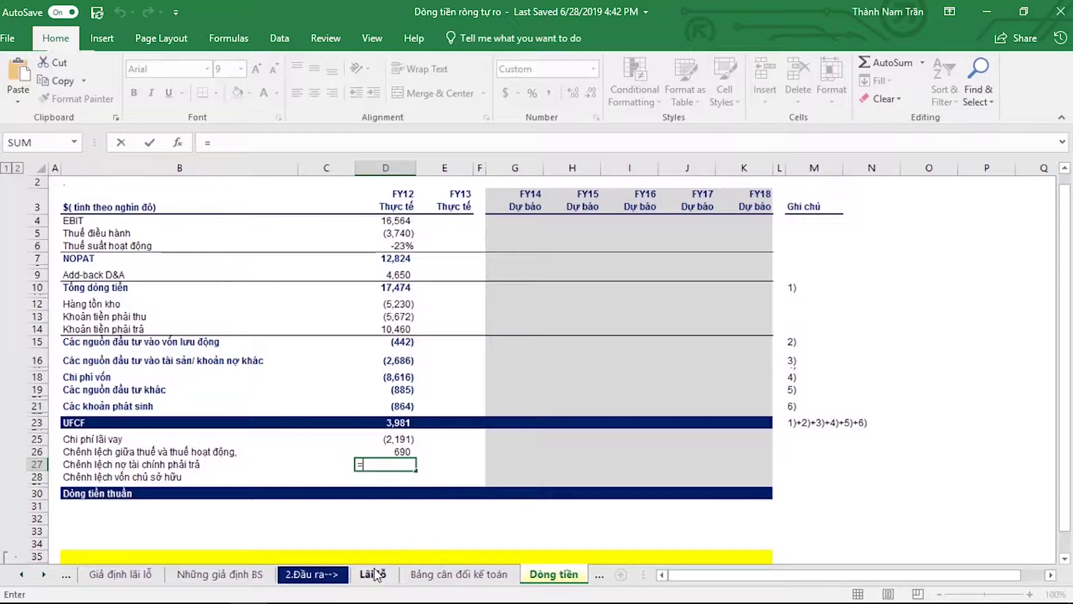
pyautogui.click(440, 576)
pyautogui.click(338, 393)
pyautogui.write('-')
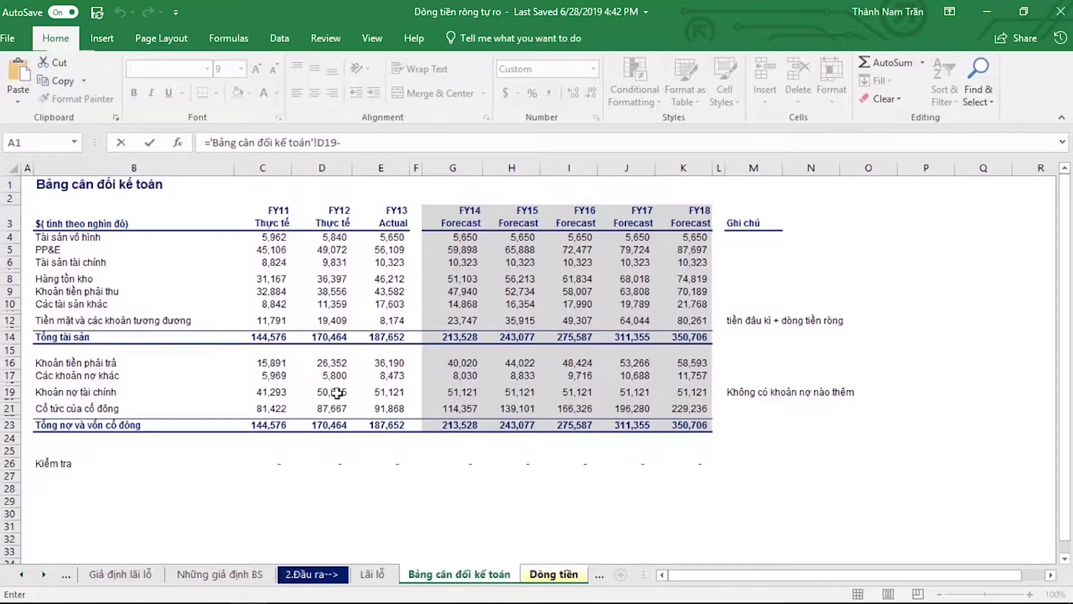
pyautogui.click(291, 393)
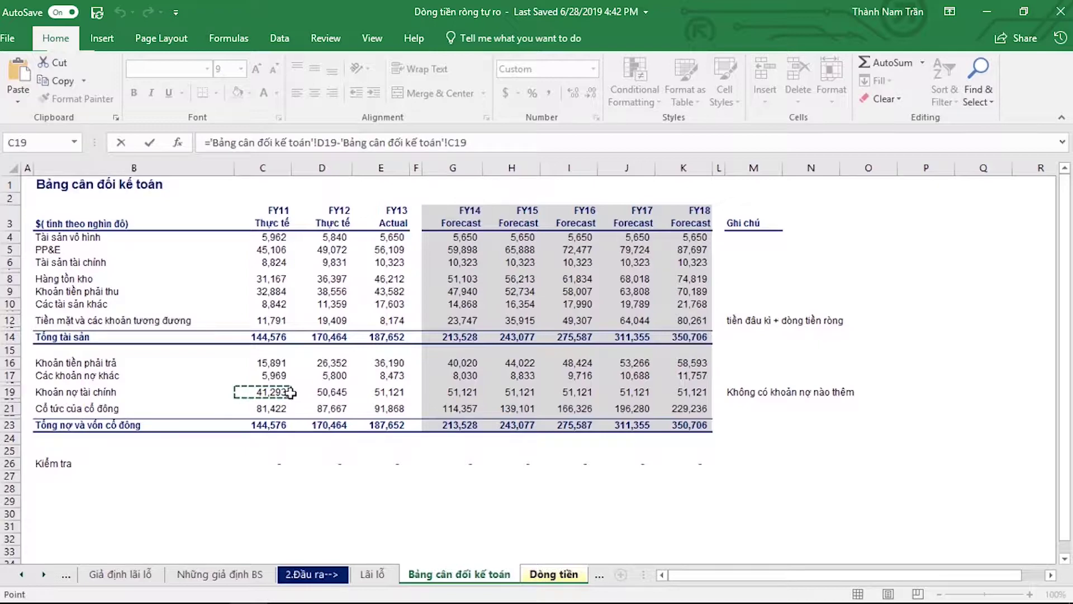
pyautogui.press('Return')
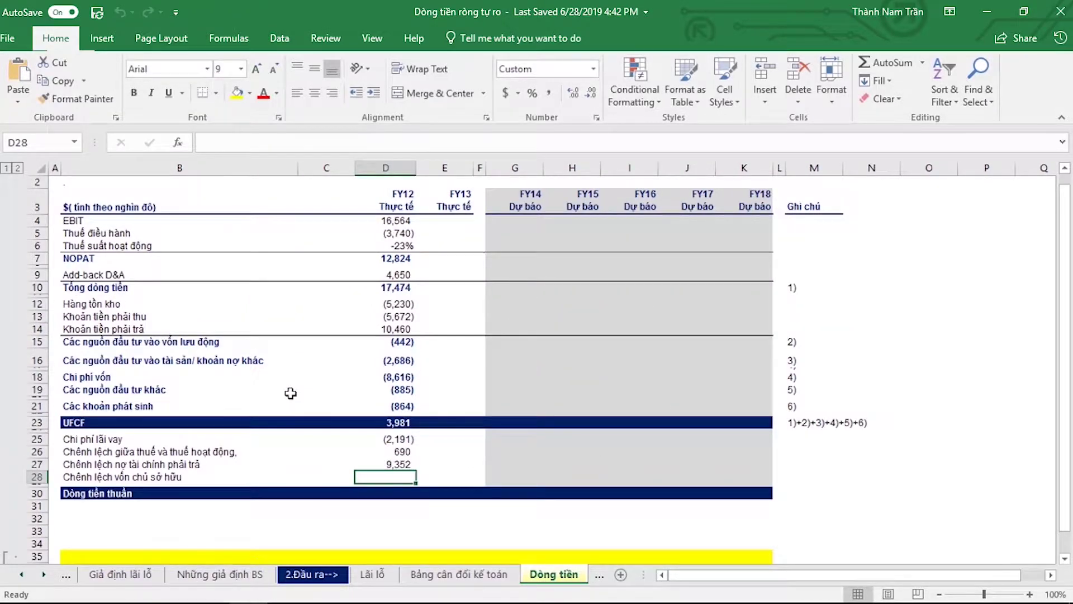
# - Enter the equity change minus net income ('Lãi lỗ '!D24) in D28, giving (4,214)
pyautogui.write('=')
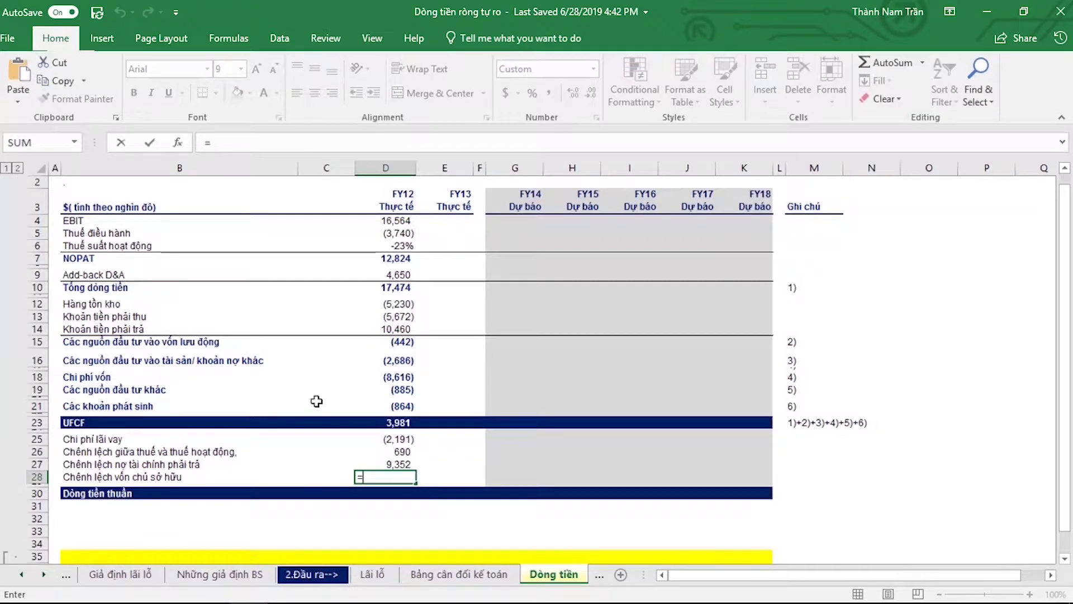
pyautogui.click(434, 575)
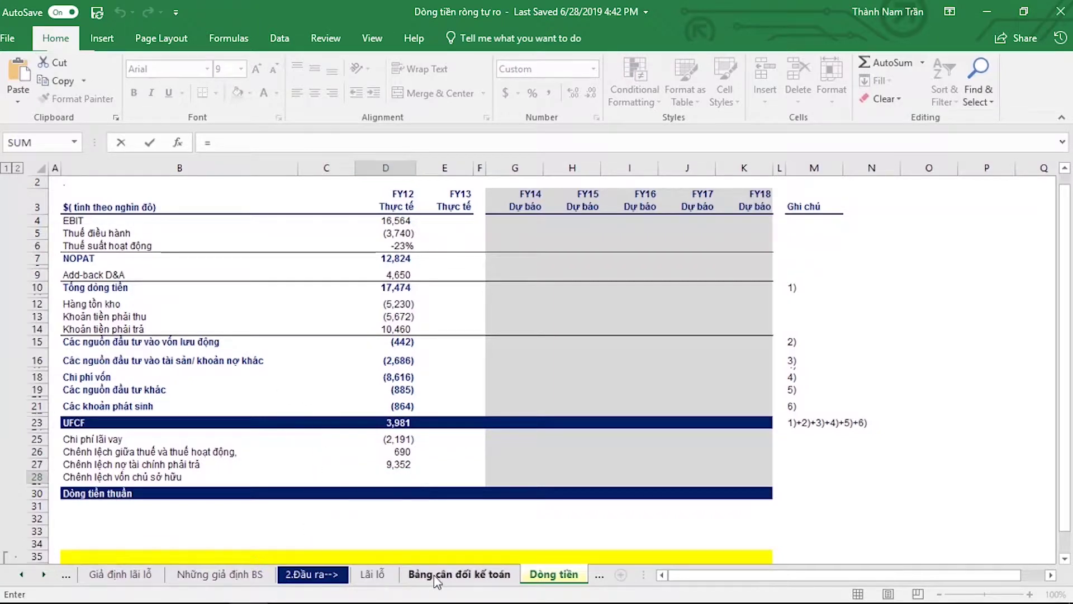
pyautogui.click(334, 408)
pyautogui.write('-')
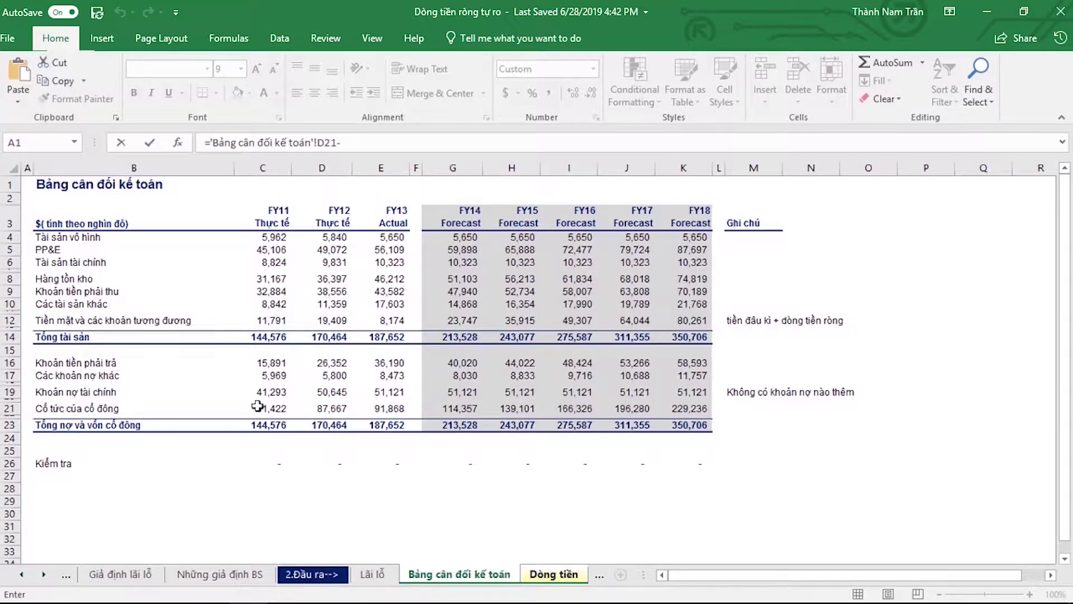
pyautogui.click(257, 406)
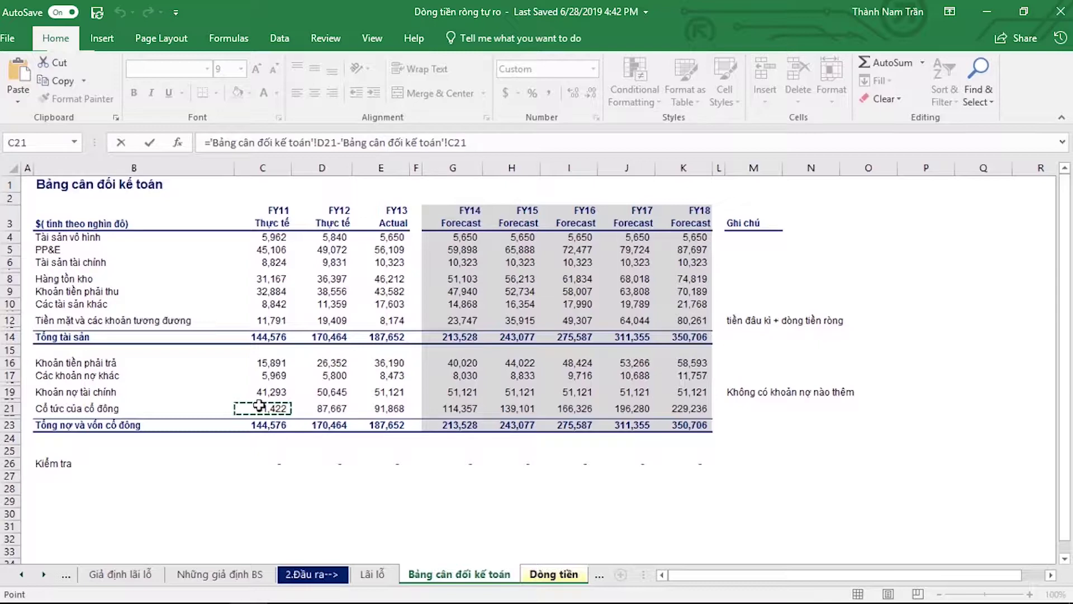
pyautogui.write('-')
pyautogui.click(378, 576)
pyautogui.click(303, 442)
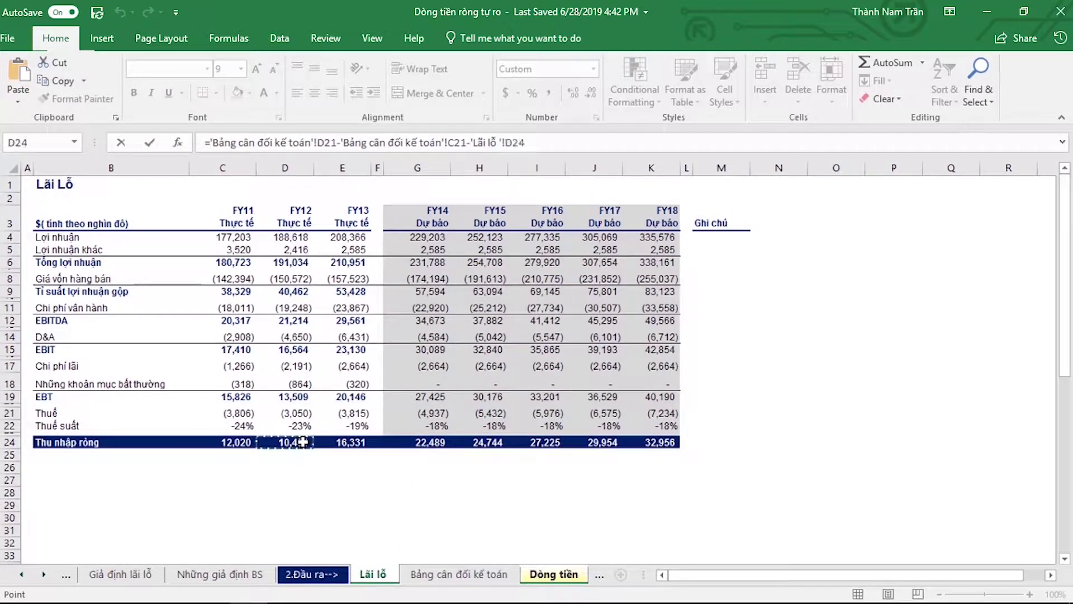
pyautogui.press('Return')
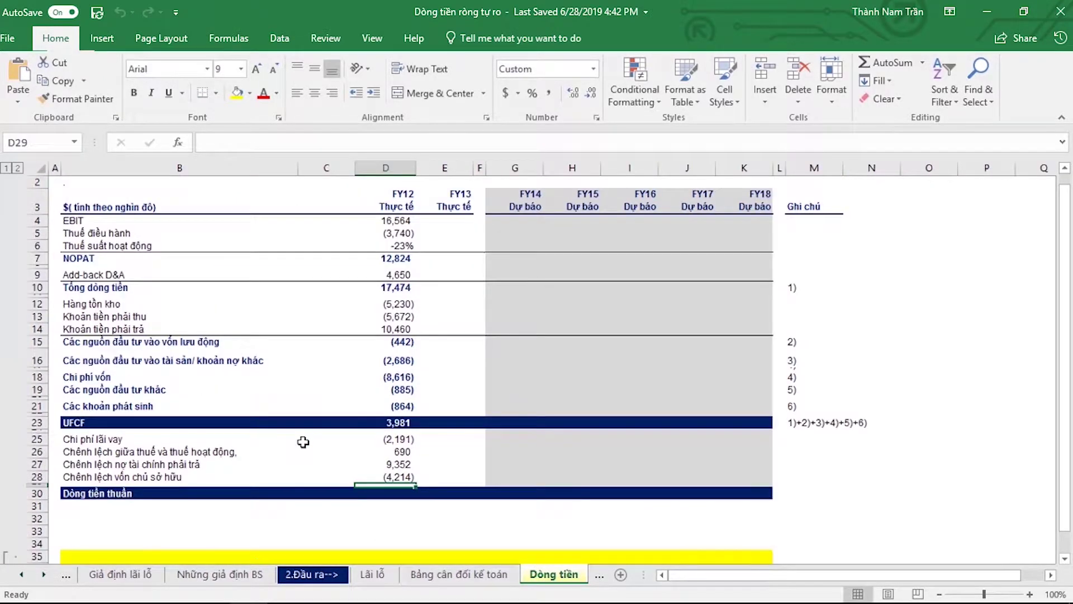
# - Enter =SUM(D23:D28) in D30 so FY12 net cash flow reads 7,618
pyautogui.click(394, 494)
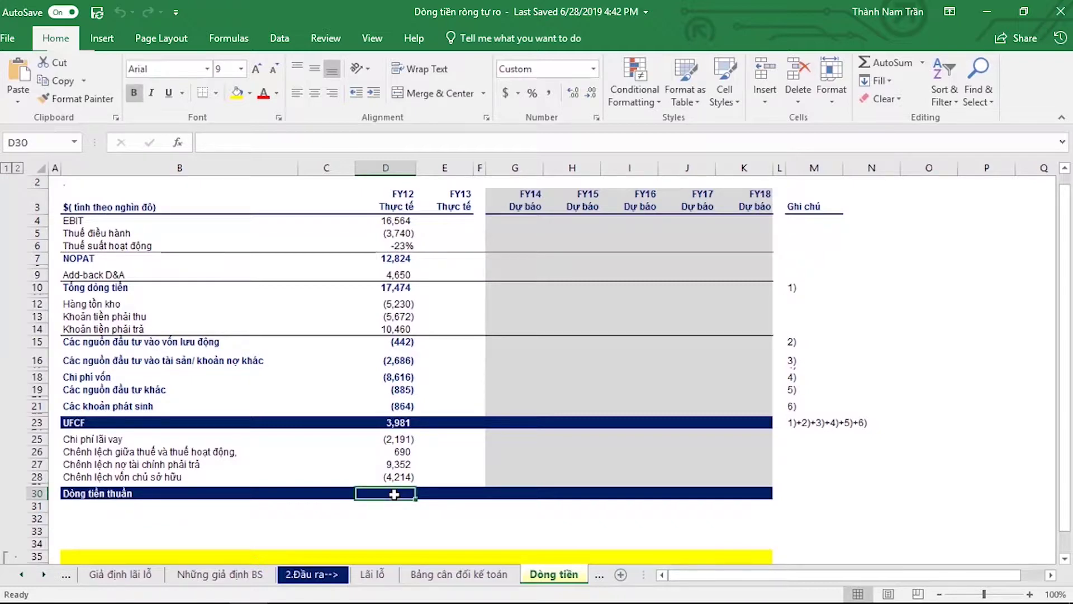
pyautogui.click(405, 476)
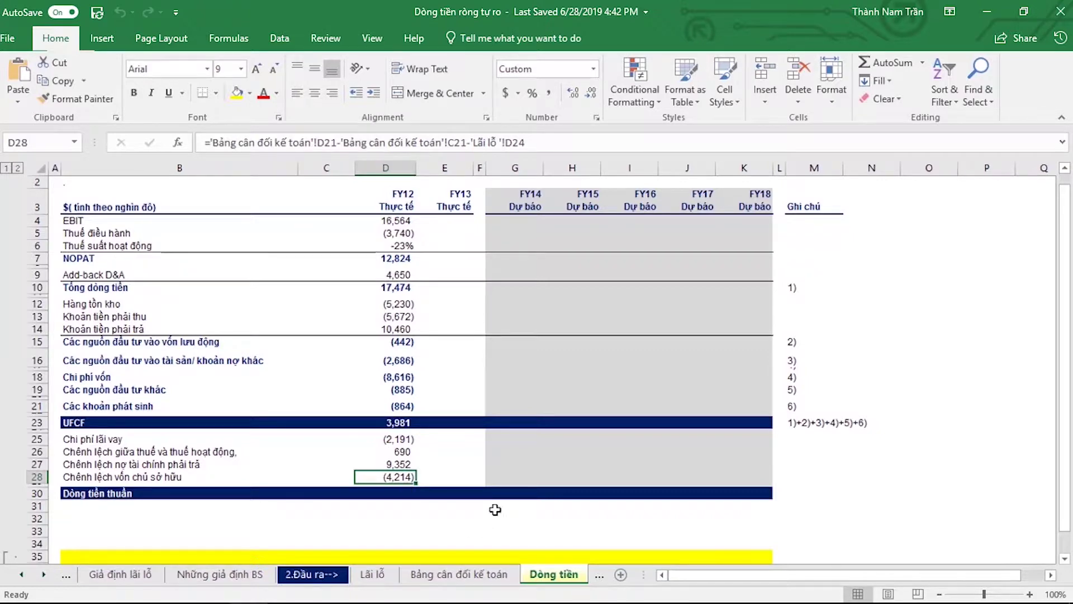
pyautogui.click(398, 494)
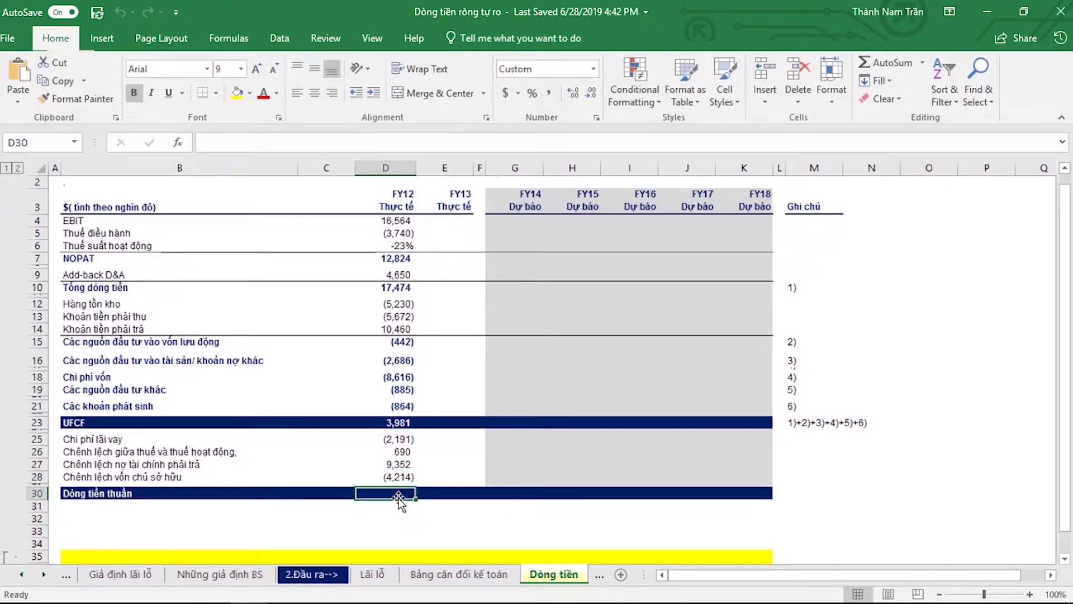
pyautogui.write('=')
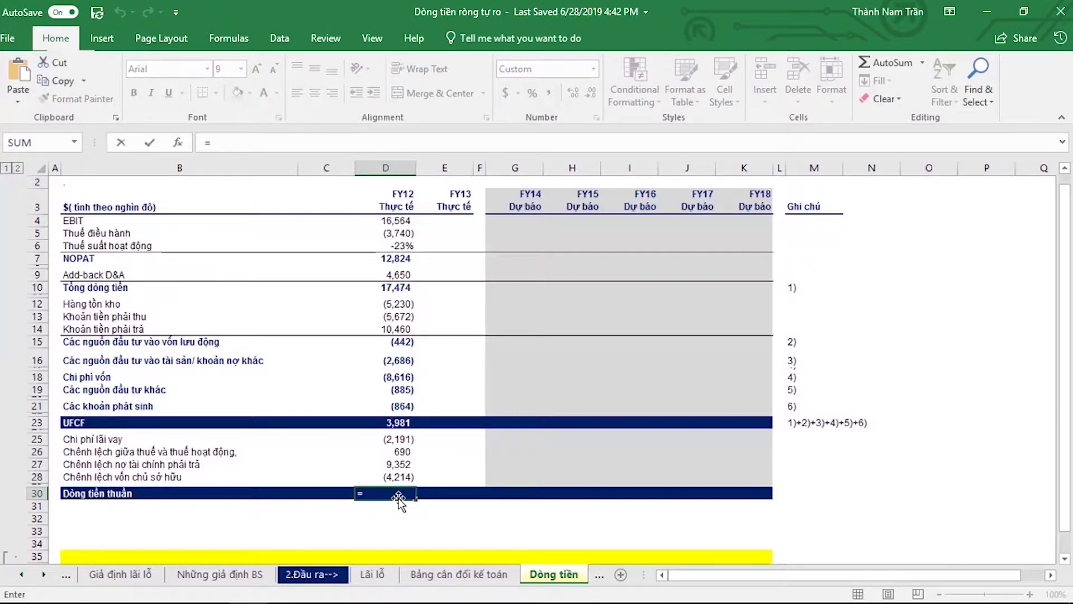
pyautogui.write('sum(')
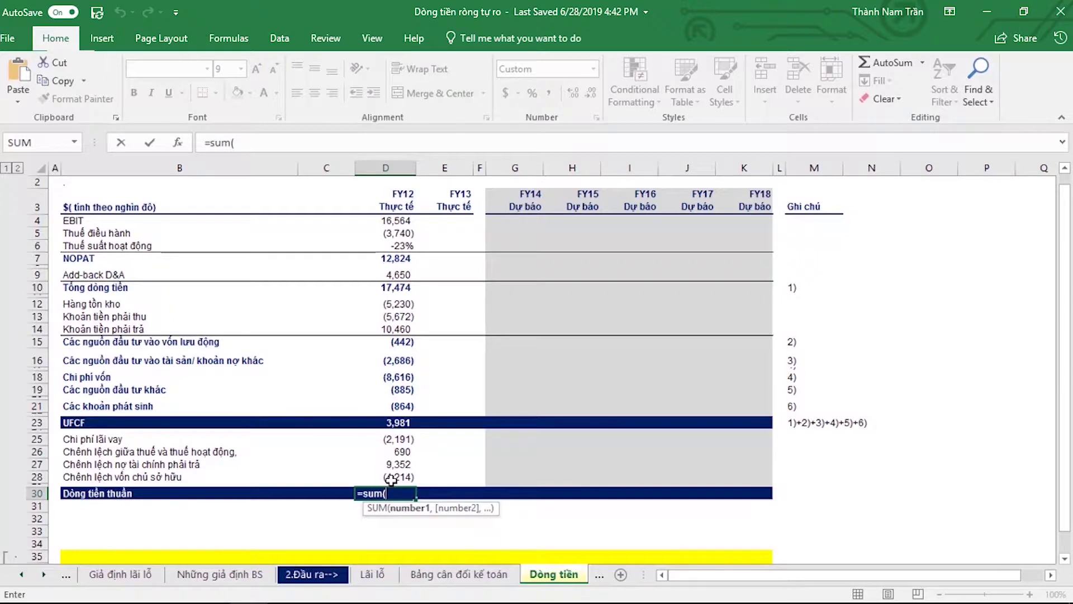
pyautogui.moveTo(391, 477); pyautogui.dragTo(393, 425)
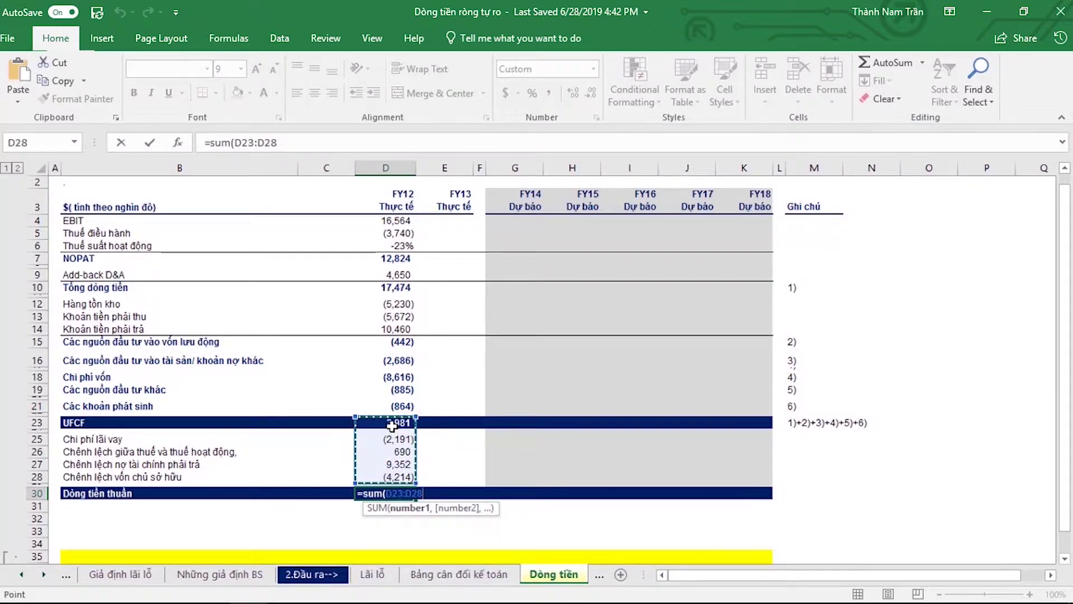
pyautogui.write(')')
pyautogui.press('Return')
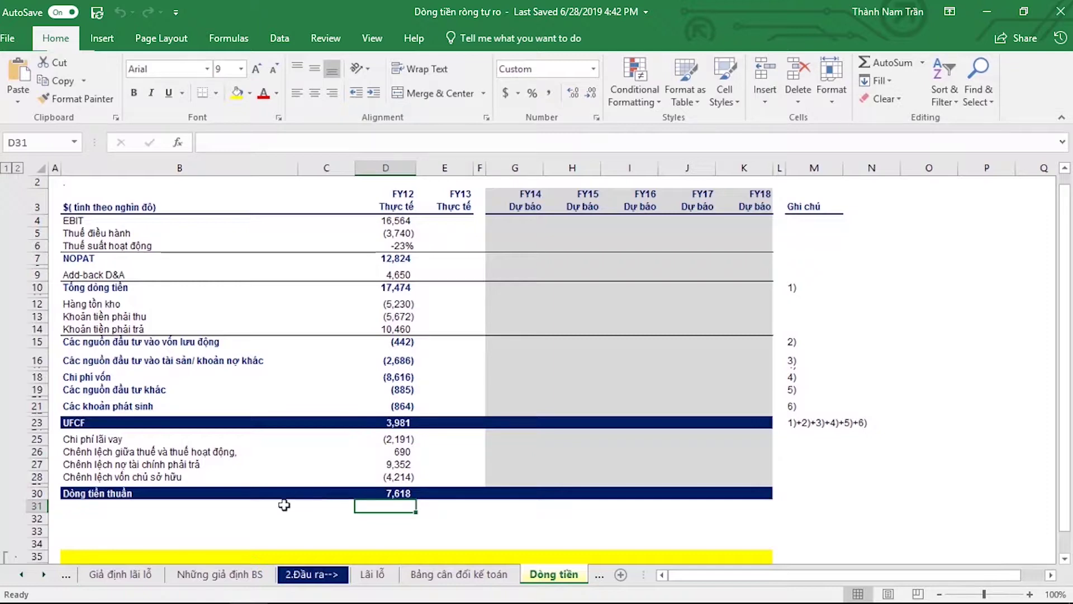
# - Type 'Tiền mặt đầu kì' in B32 and 'Tiền mặt cuối kì' in B33
pyautogui.click(212, 519)
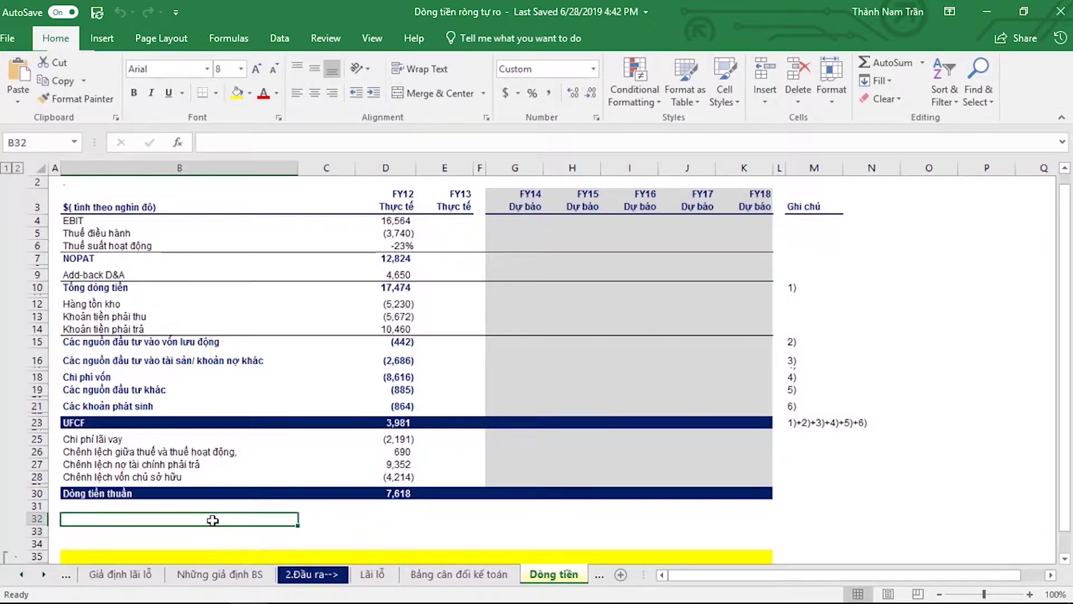
pyautogui.write('DOn')
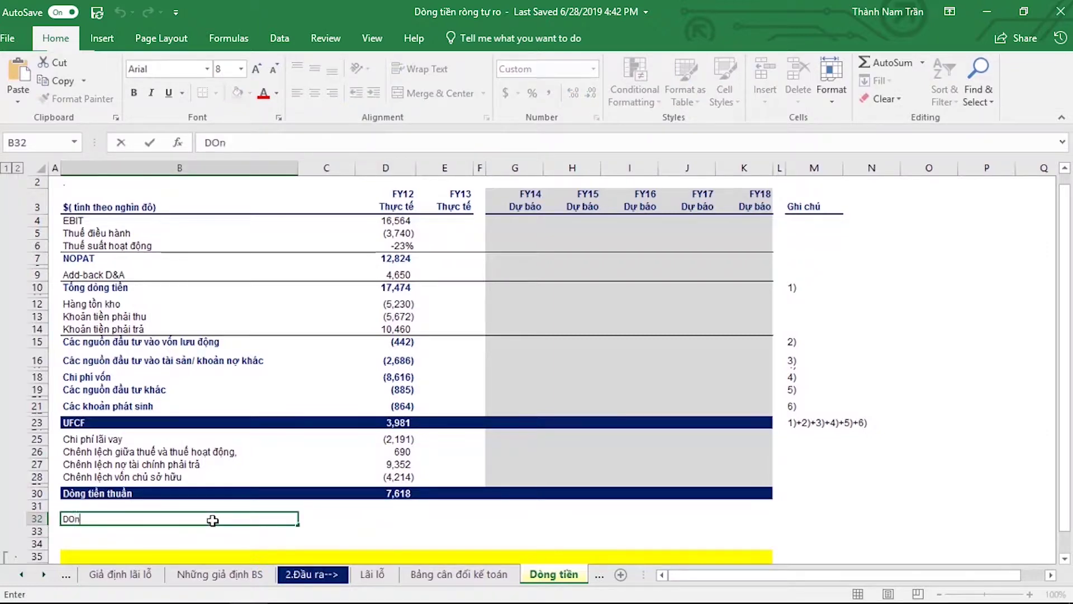
pyautogui.press('BackSpace')
pyautogui.press('BackSpace')
pyautogui.press('BackSpace')
pyautogui.write('mã')
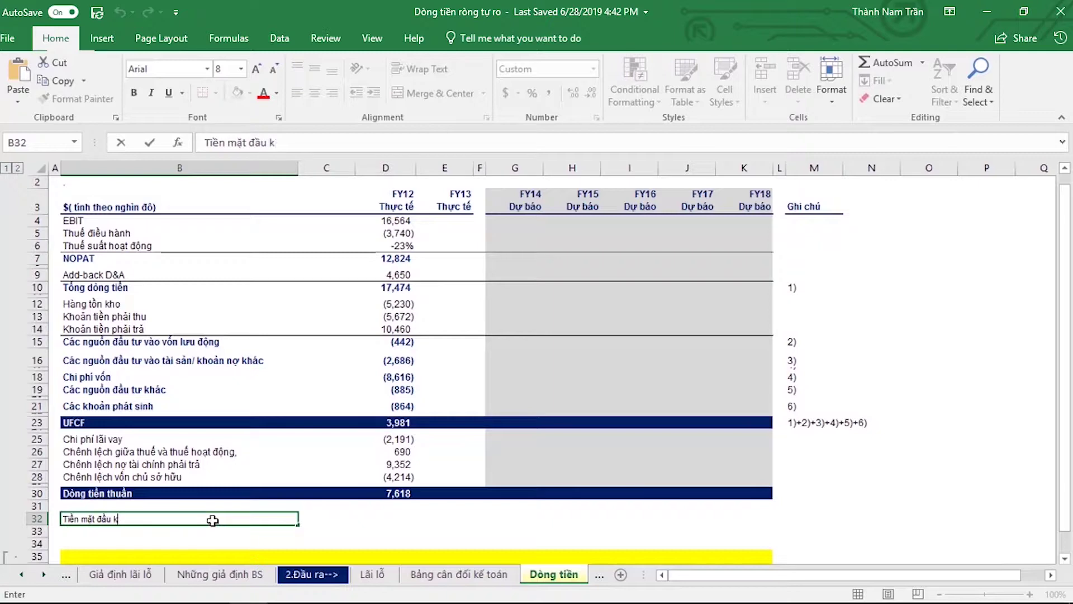
pyautogui.press('Return')
pyautogui.write('Tiền mặt ')
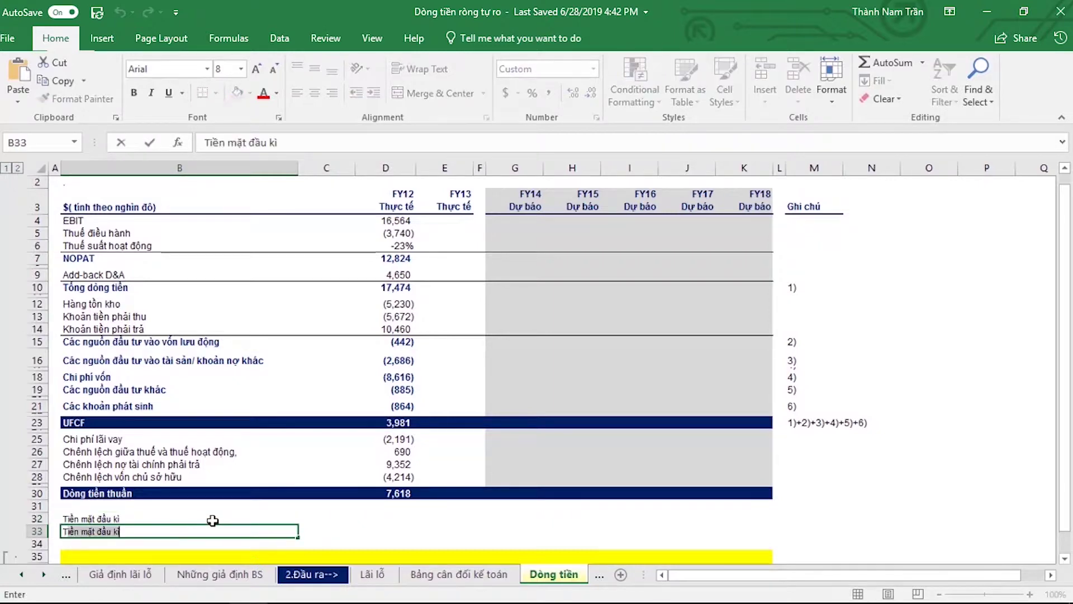
pyautogui.write('cuối')
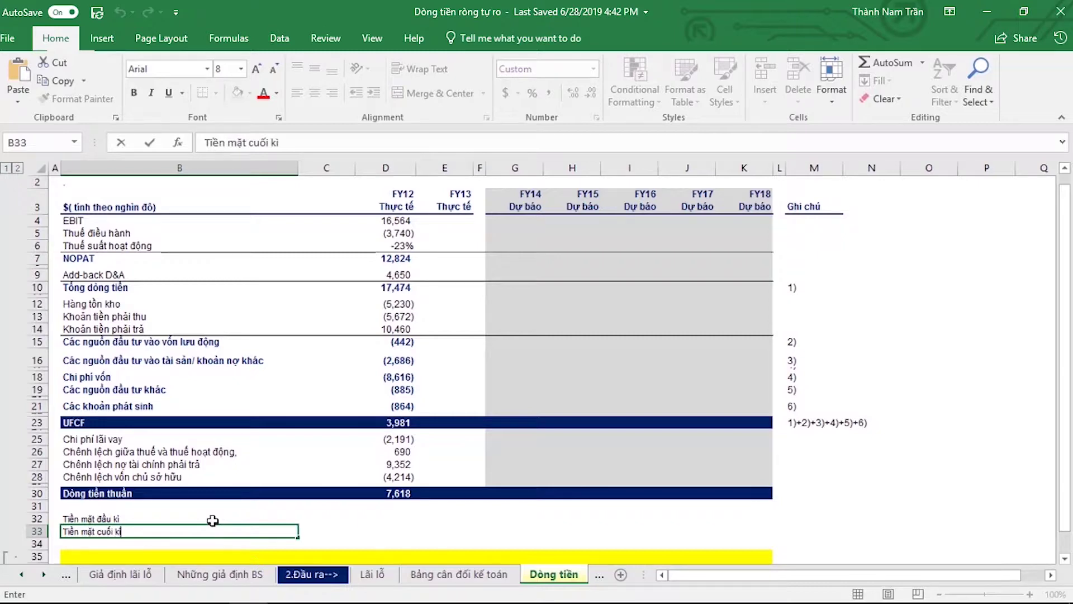
pyautogui.click(397, 519)
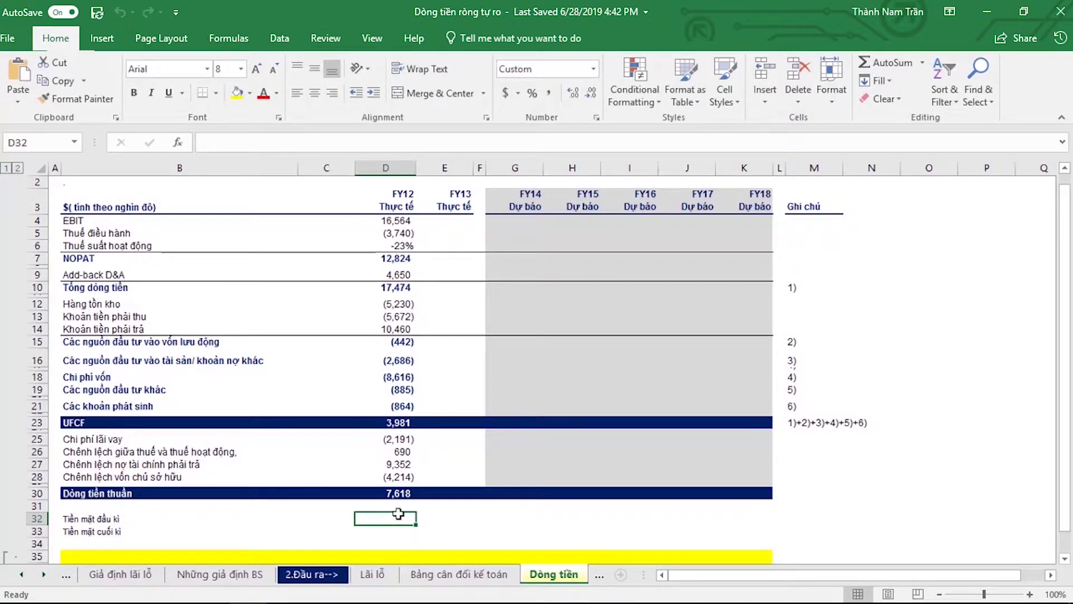
# - Link D32 to the balance sheet's FY11 cash C12, showing 11,791
pyautogui.write('=')
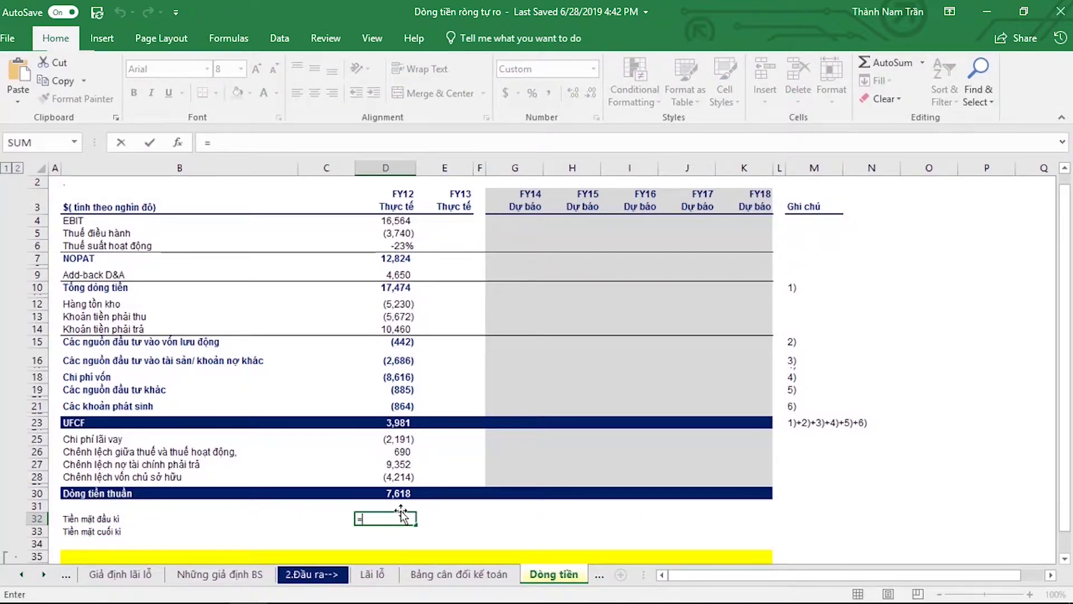
pyautogui.click(462, 576)
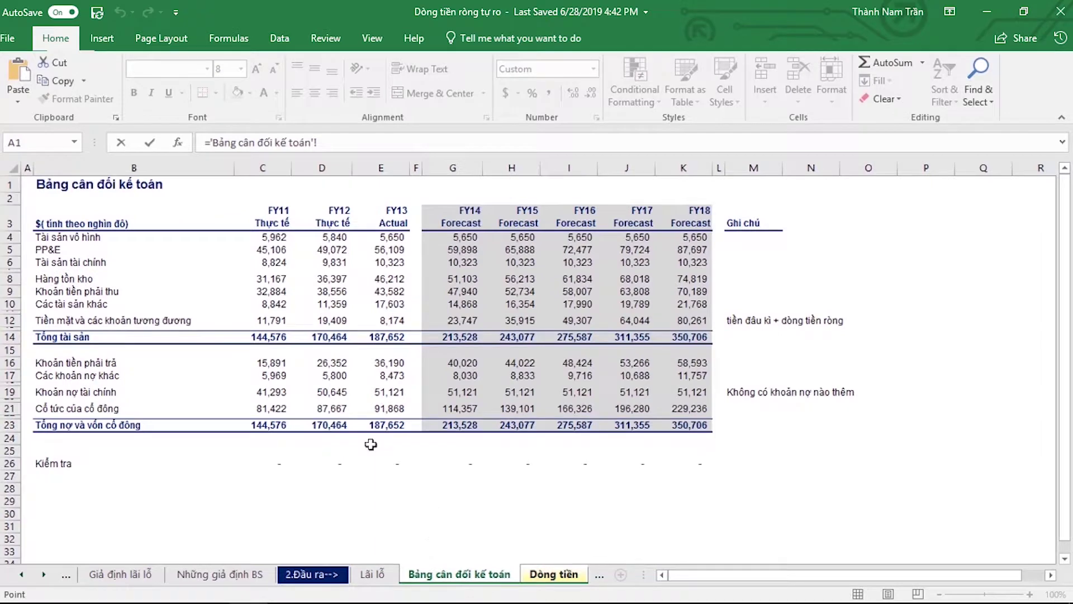
pyautogui.click(282, 321)
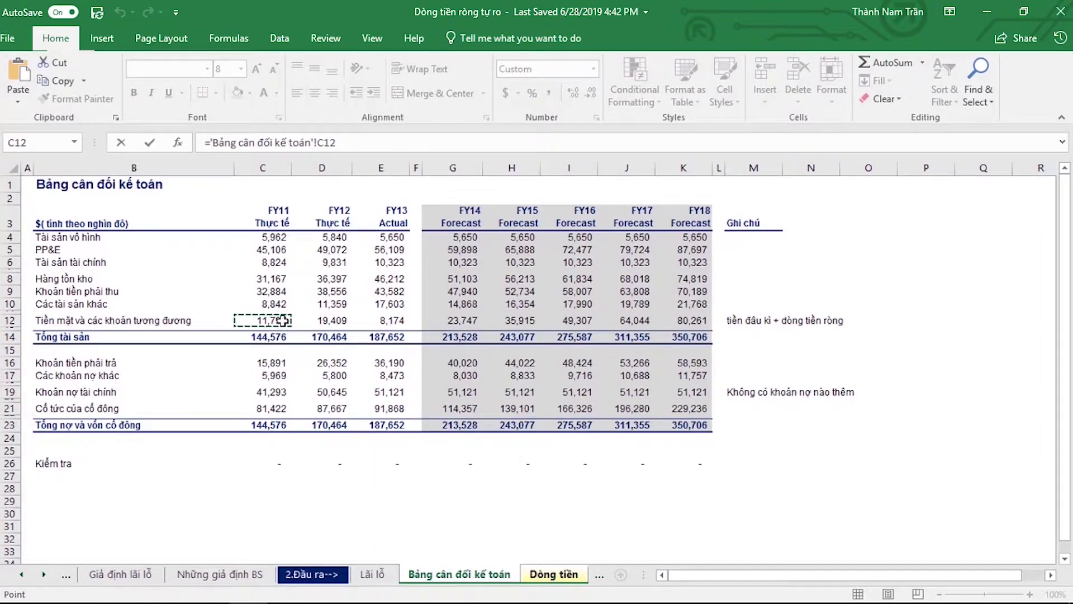
pyautogui.press('Return')
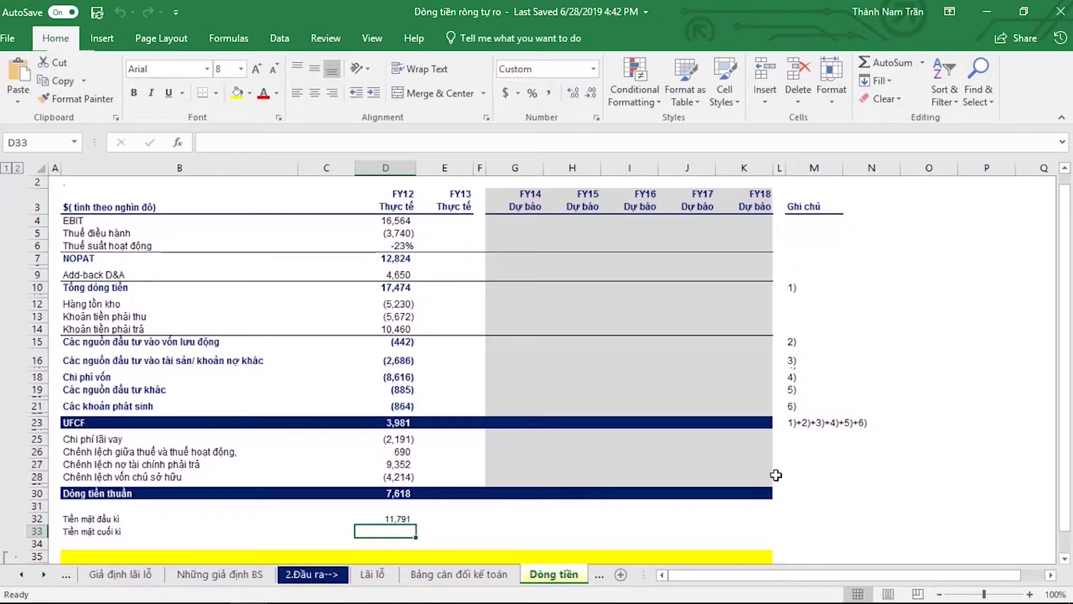
# - Enter =D30+D32 in D33 so FY12 ending cash is 19,409
pyautogui.write('=')
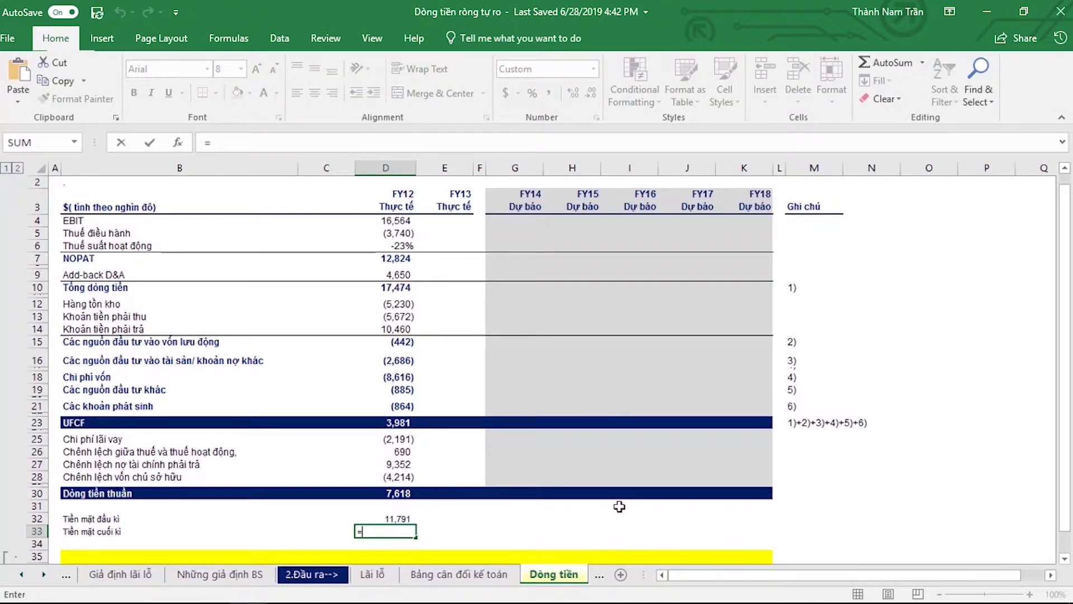
pyautogui.click(403, 494)
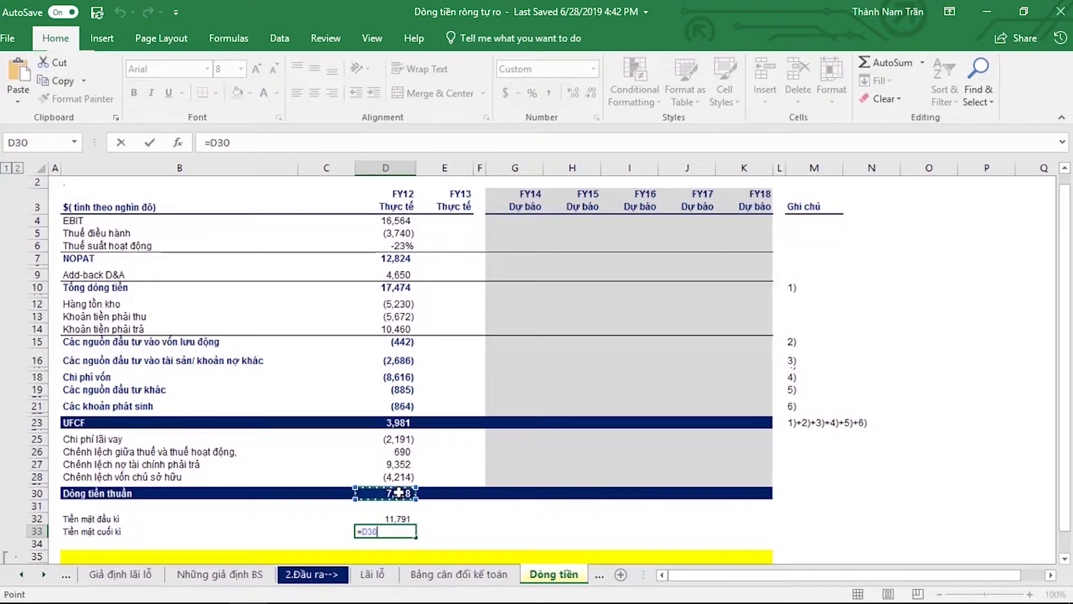
pyautogui.write('+')
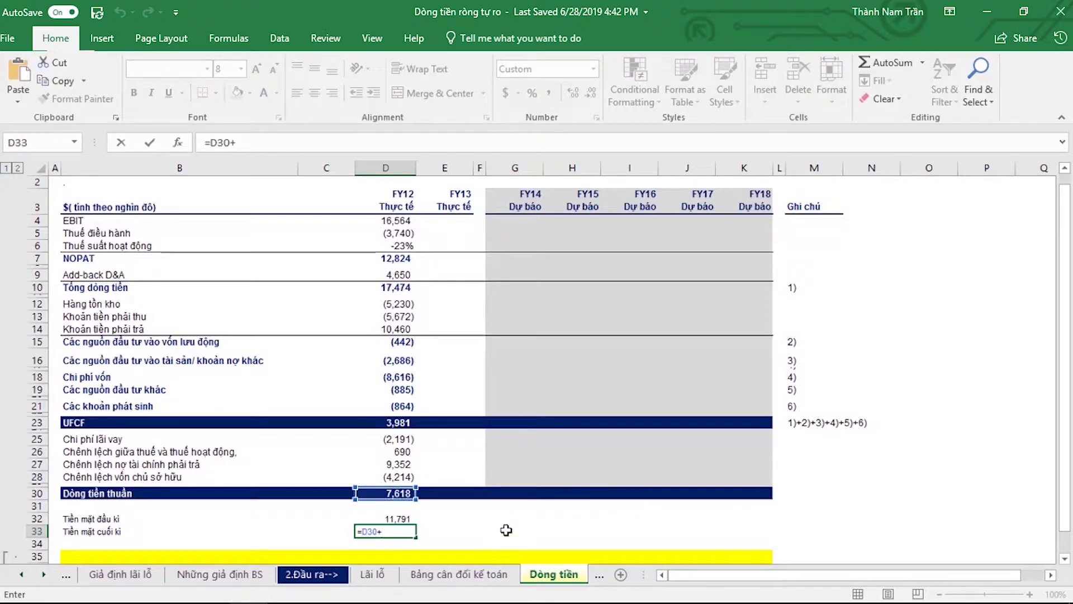
pyautogui.click(395, 519)
pyautogui.press('Return')
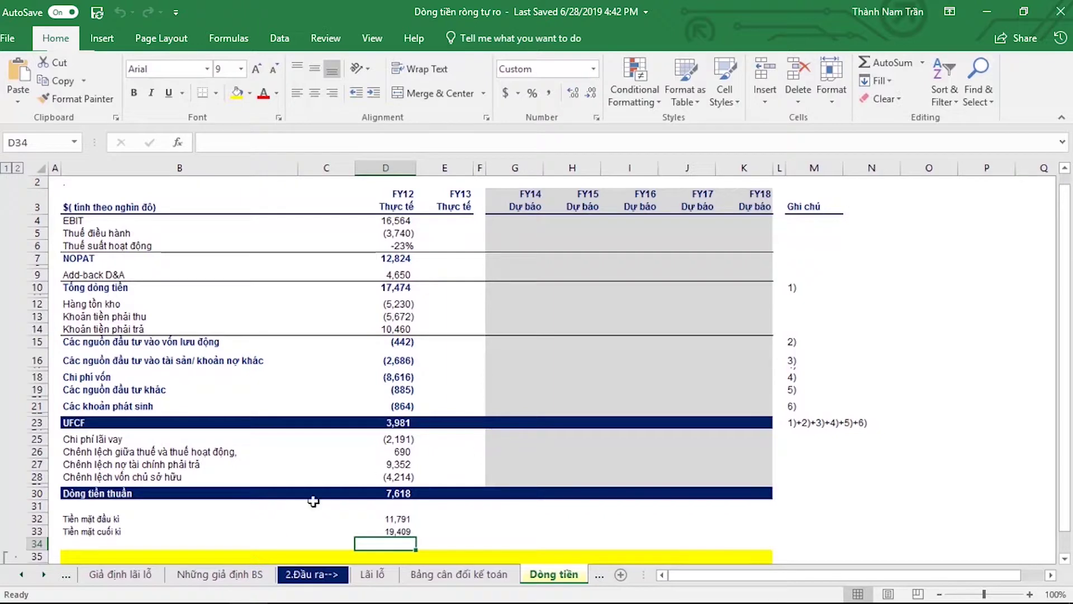
pyautogui.click(136, 555)
# - Label B35 'Kiểm tra' and look up the balance sheet's FY12 cash figure
pyautogui.write('Che')
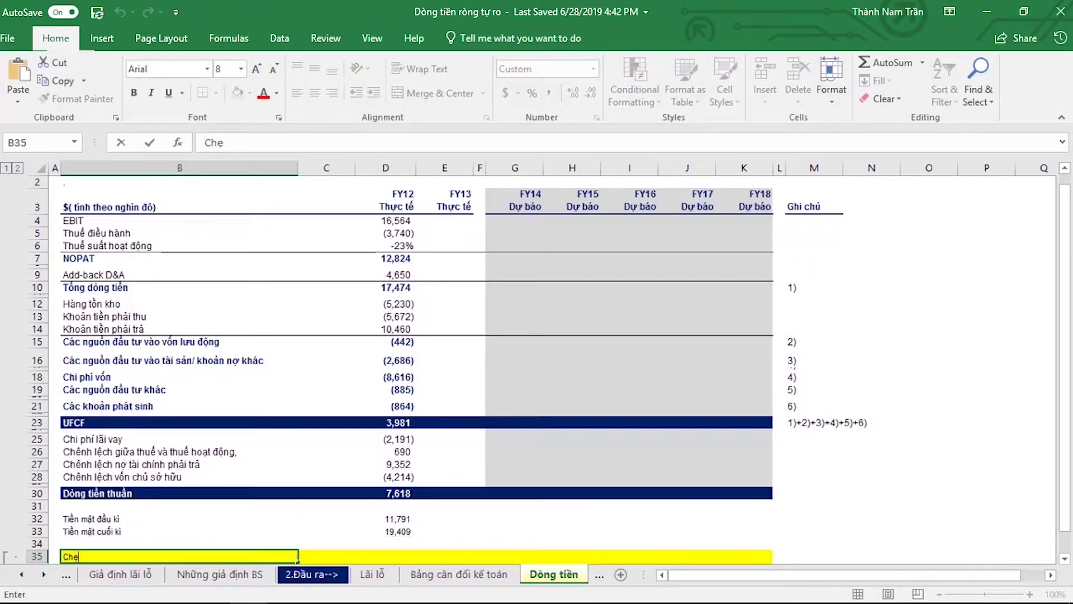
pyautogui.write('rm t')
pyautogui.click(391, 555)
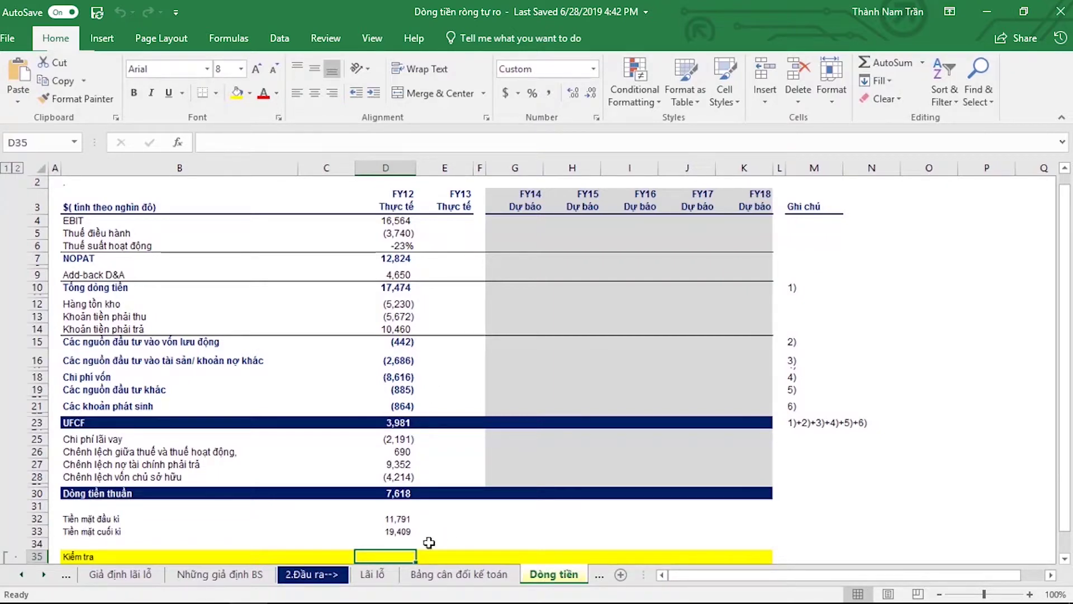
pyautogui.click(431, 570)
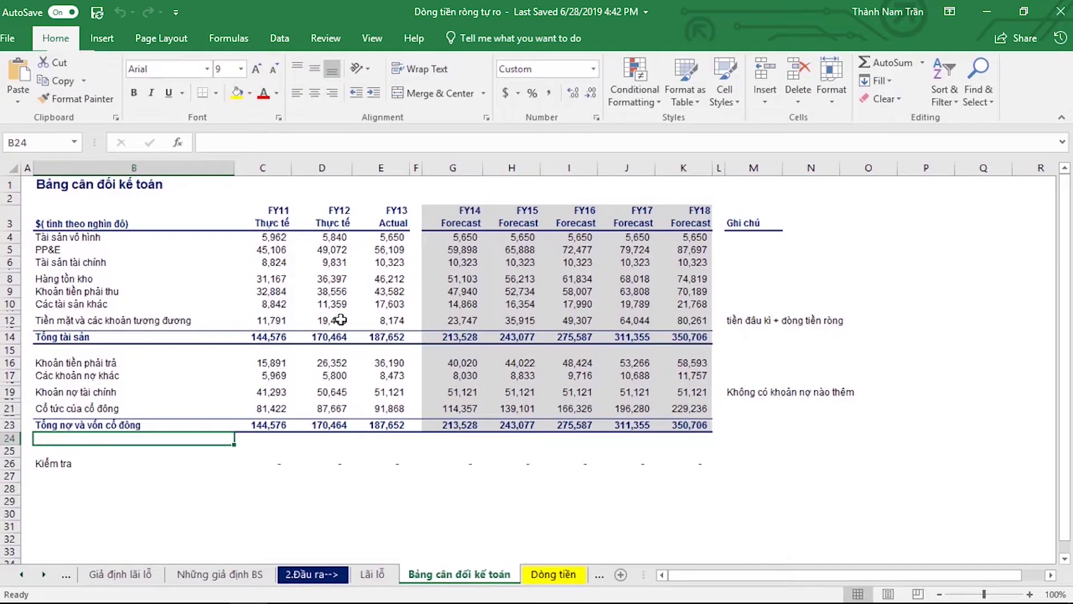
pyautogui.click(340, 320)
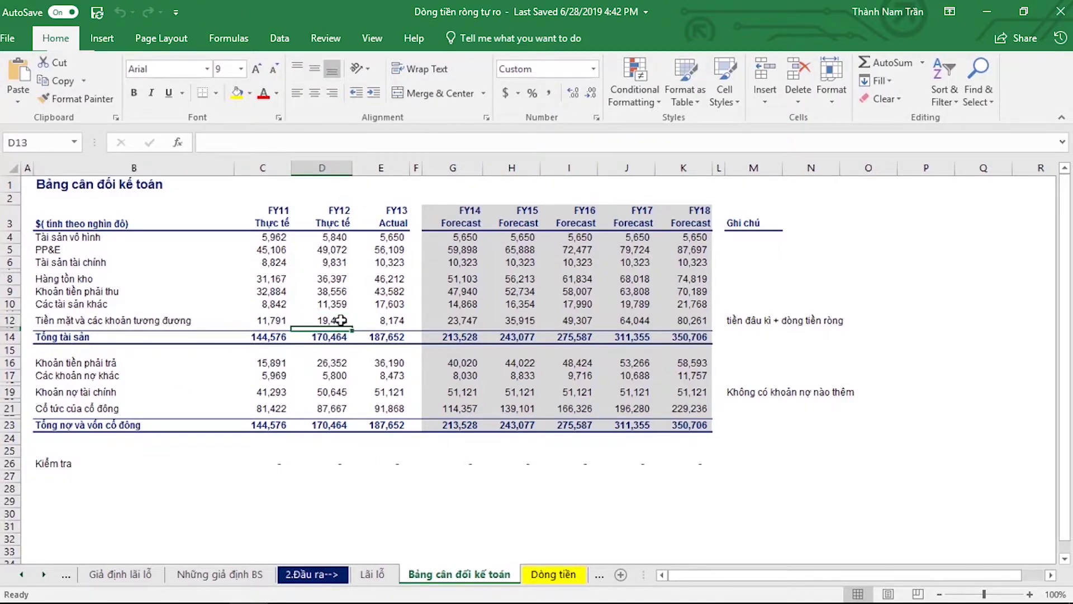
pyautogui.click(534, 573)
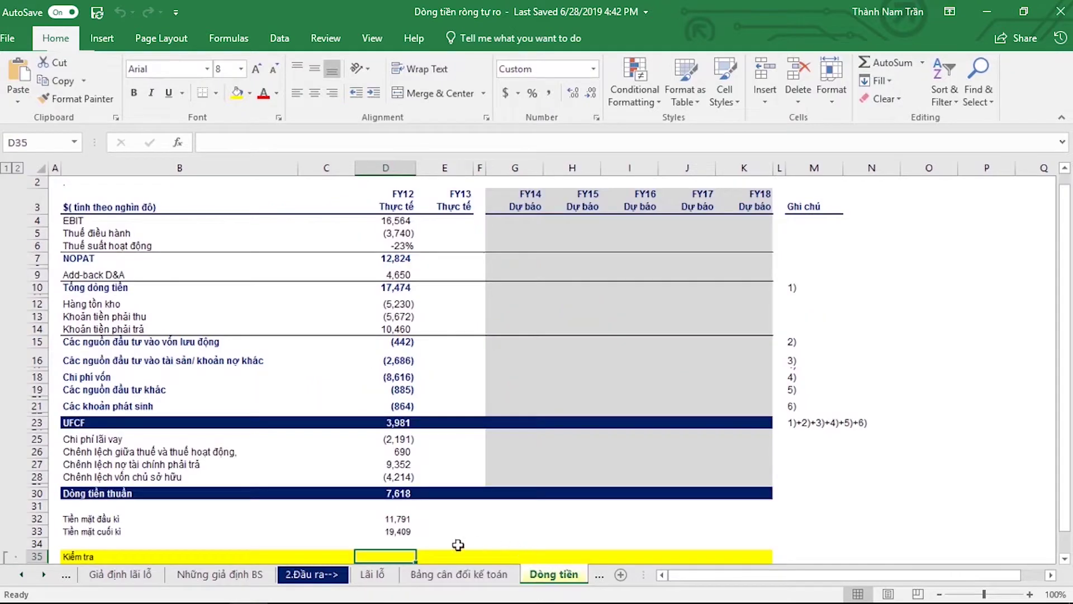
# - Enter ='Bảng cân đối kế toán'!D12 in D35, showing 19,409
pyautogui.write('=')
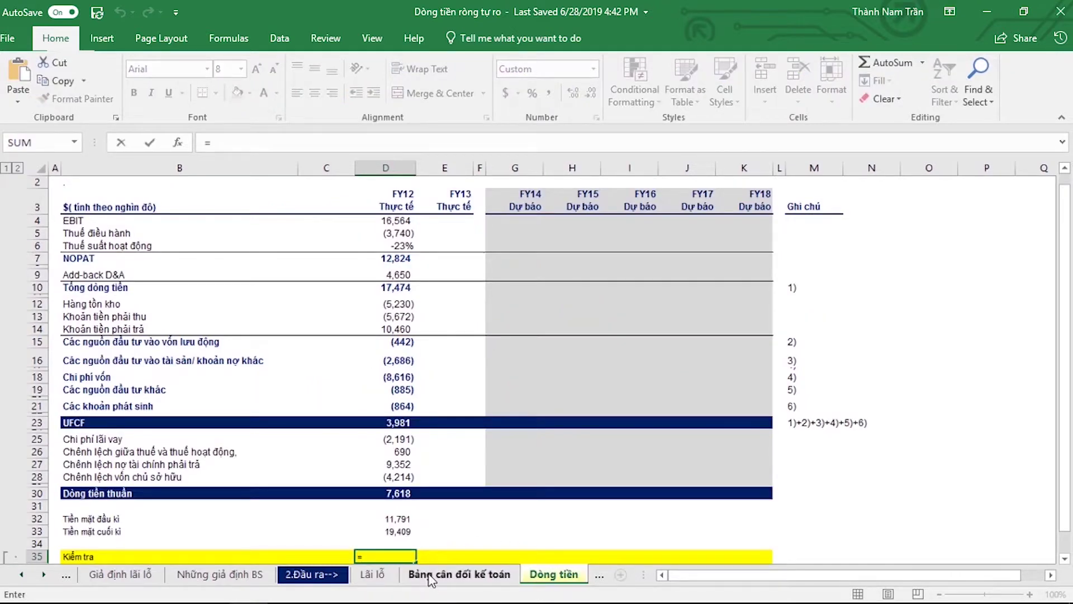
pyautogui.click(427, 576)
pyautogui.click(332, 323)
pyautogui.press('Return')
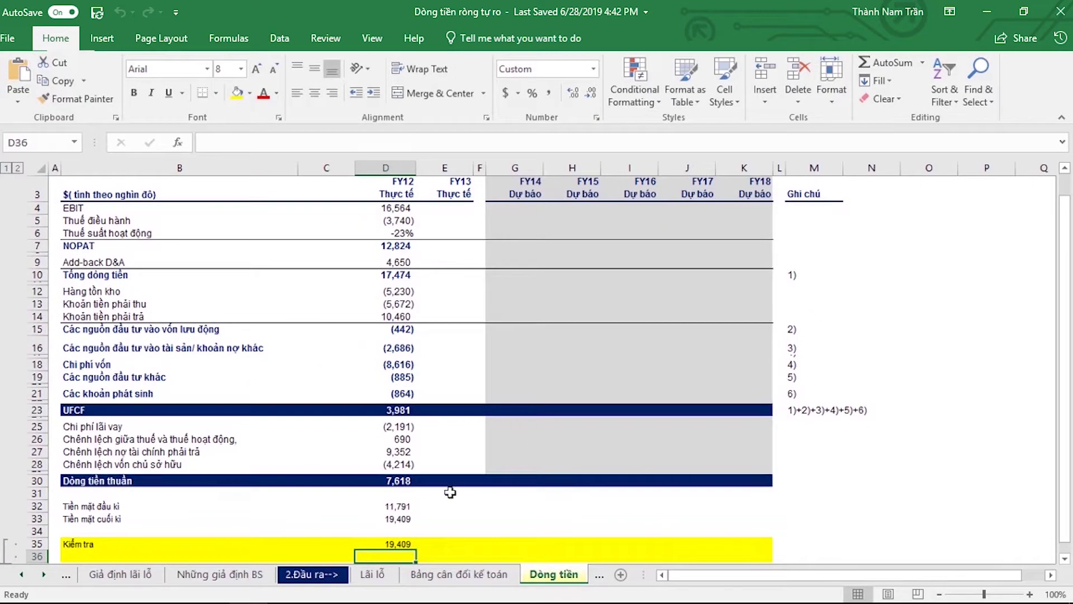
pyautogui.write('=')
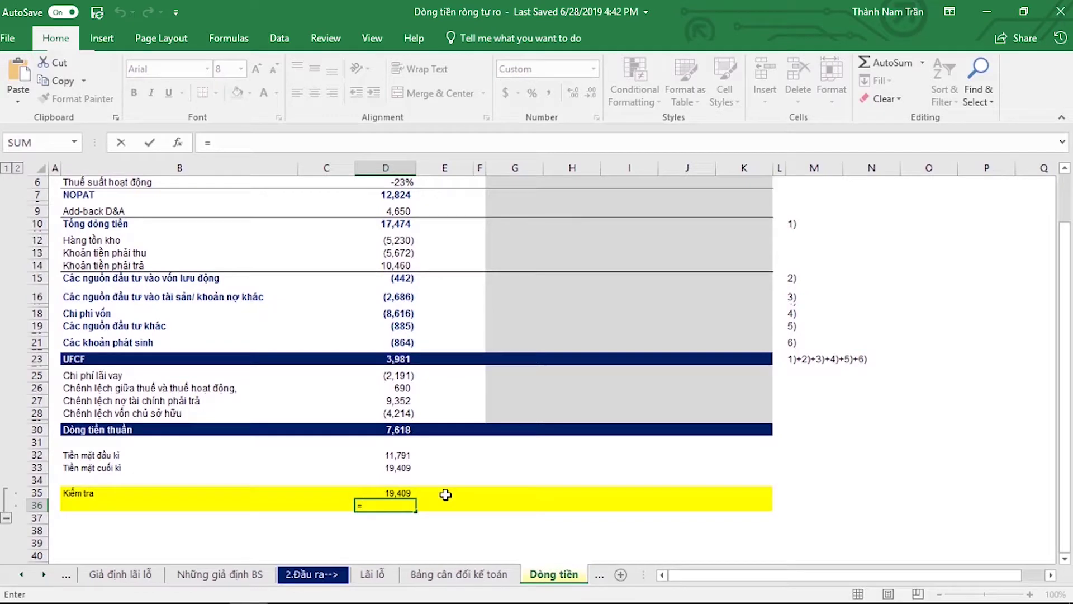
pyautogui.write('=')
# - Enter =D33-D35 in D36 so the reconciliation difference shows 0.0
pyautogui.press('BackSpace')
pyautogui.click(391, 467)
pyautogui.write('-')
pyautogui.click(385, 494)
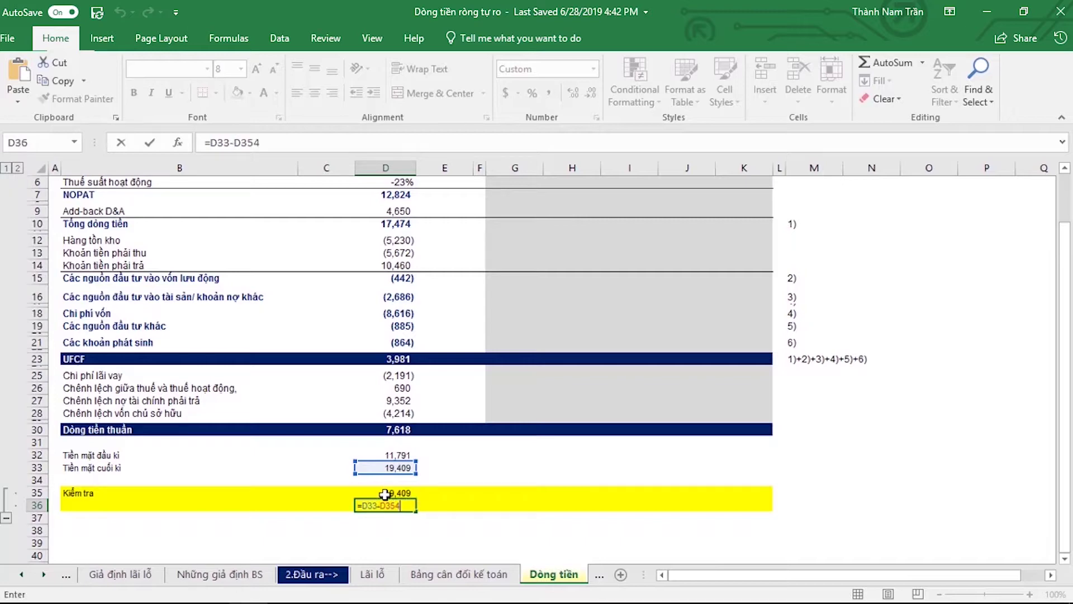
pyautogui.press('Return')
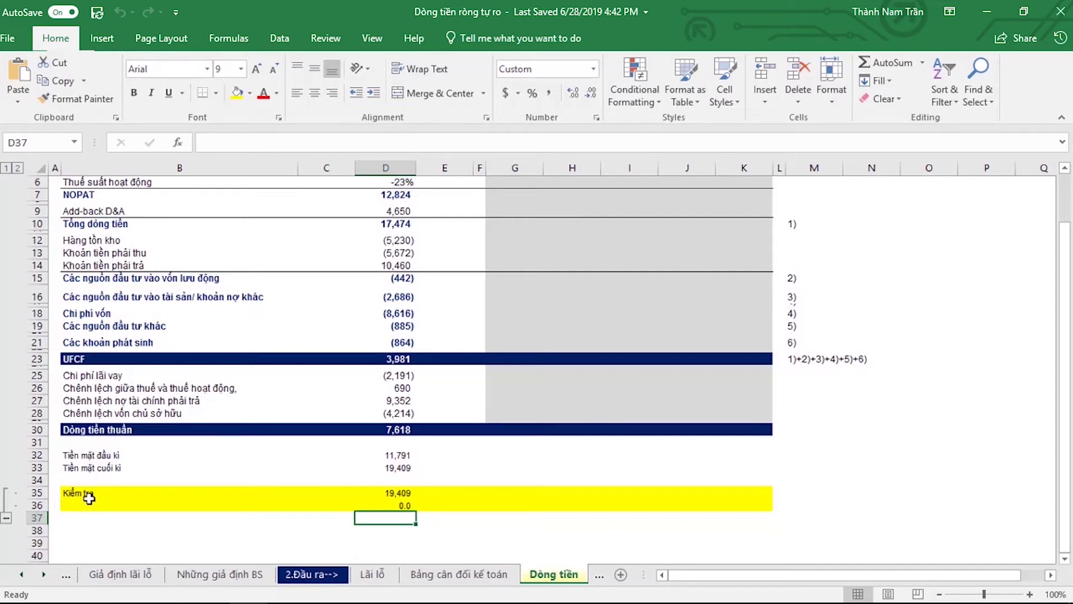
# - Collapse the outline group covering check rows 35–36
pyautogui.click(6, 517)
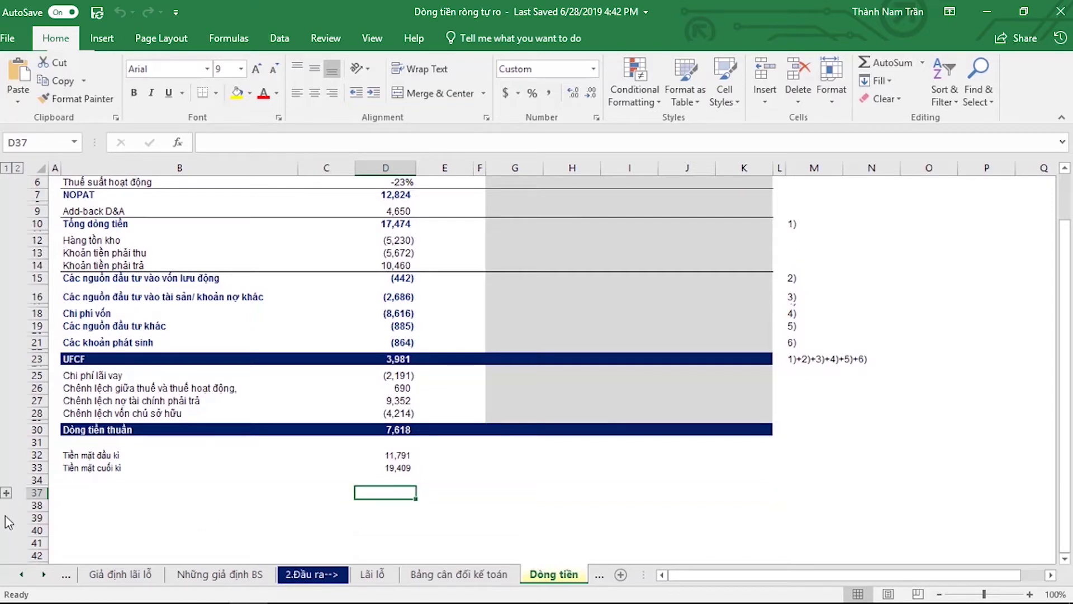